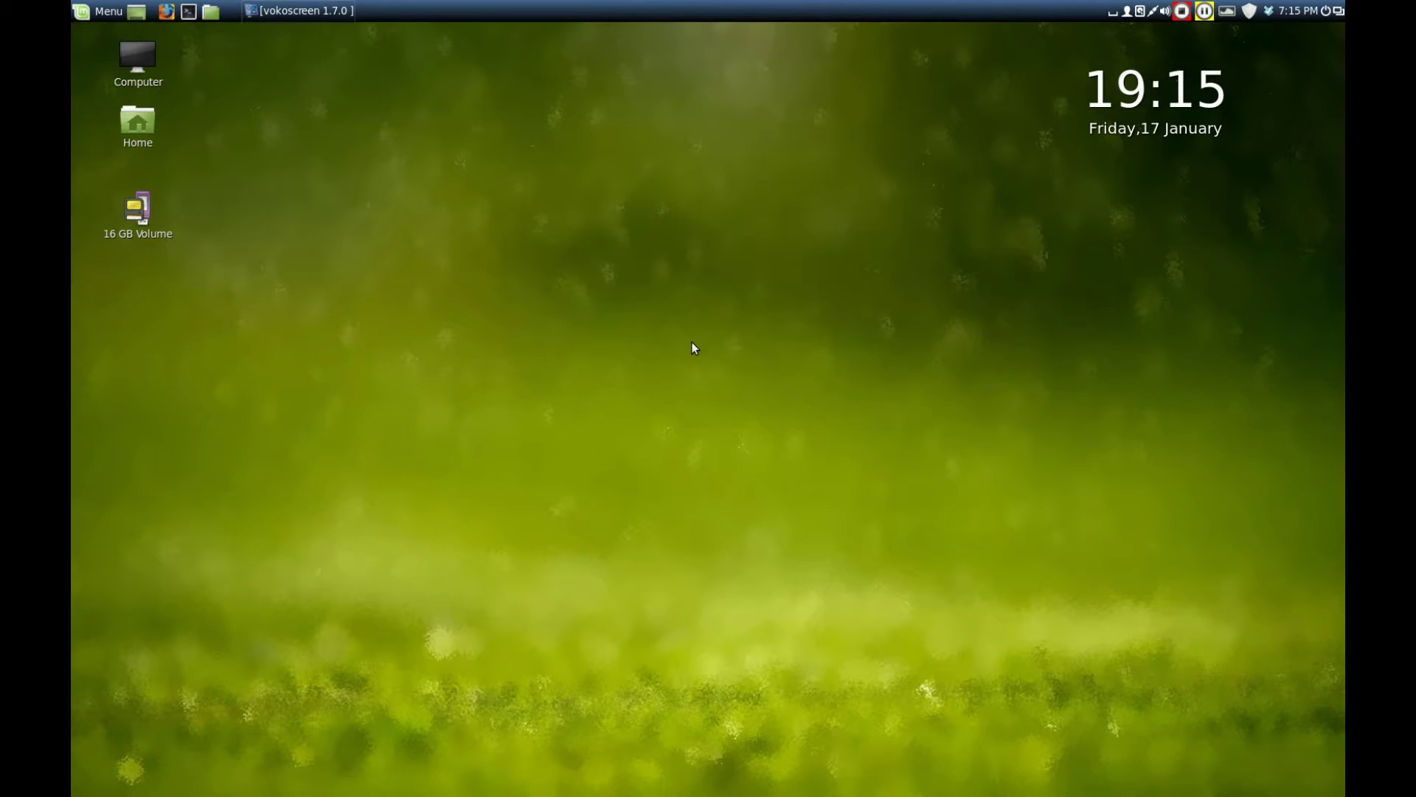
Launch Oracle VM VirtualBox, start the M16K32 virtual machine and minimise the manager window.
click(93, 12)
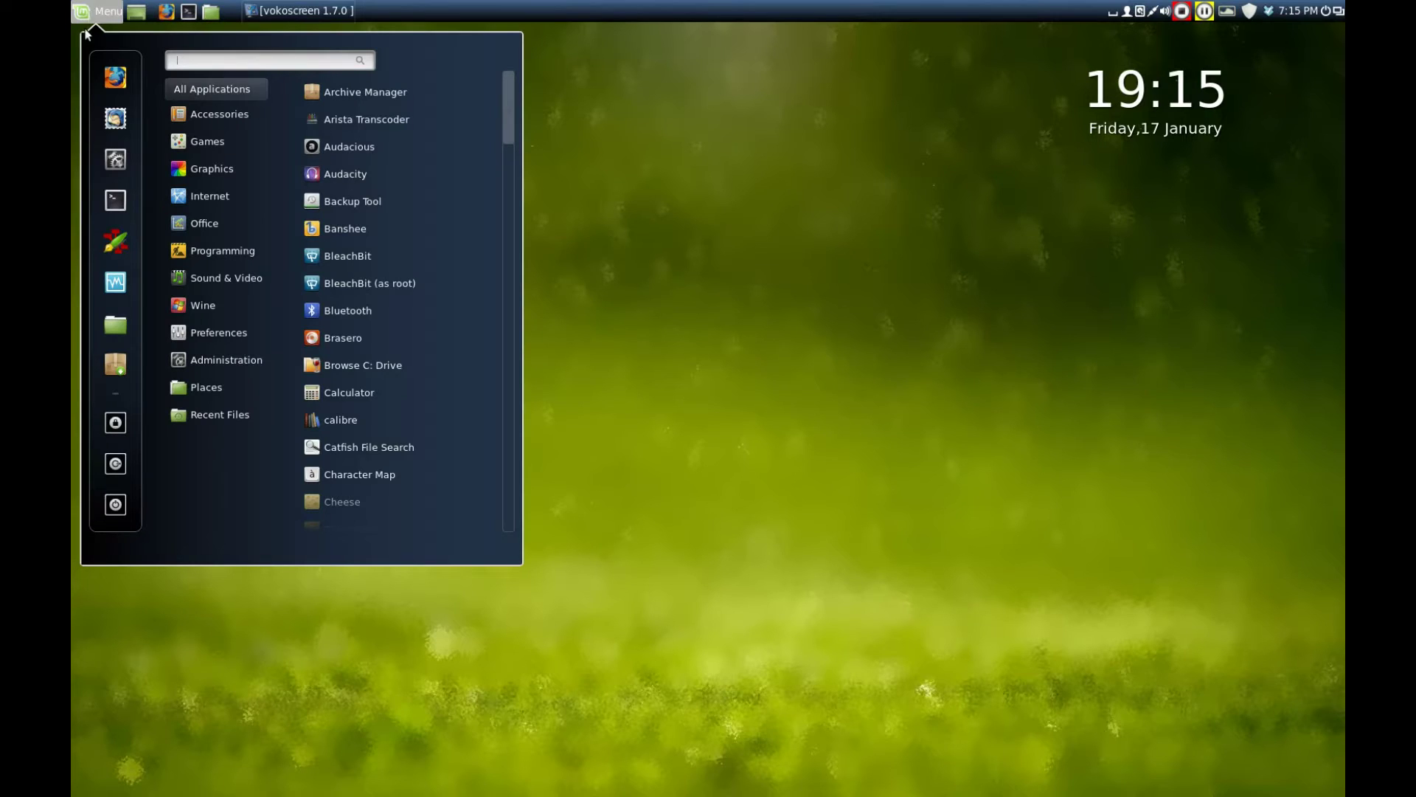
click(115, 284)
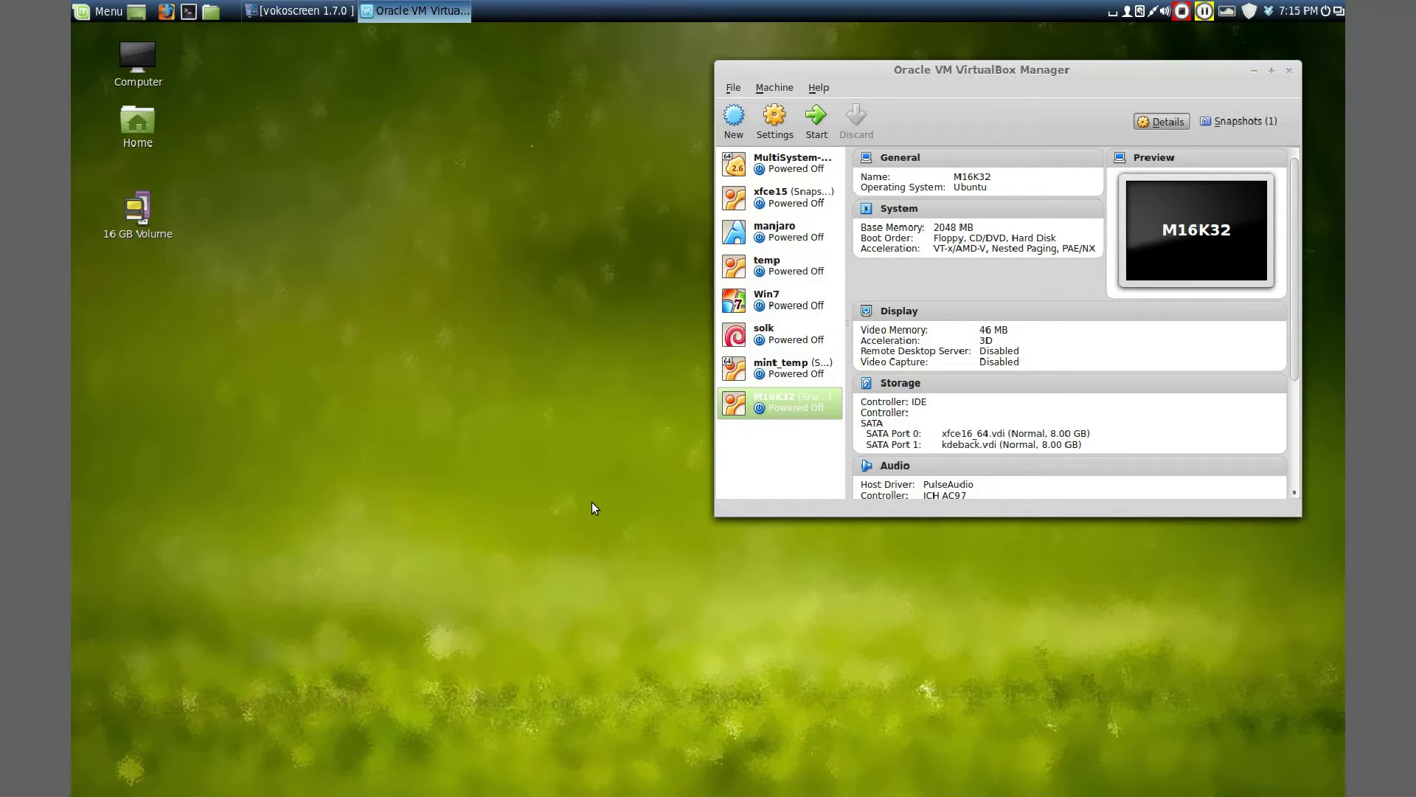
double_click(764, 409)
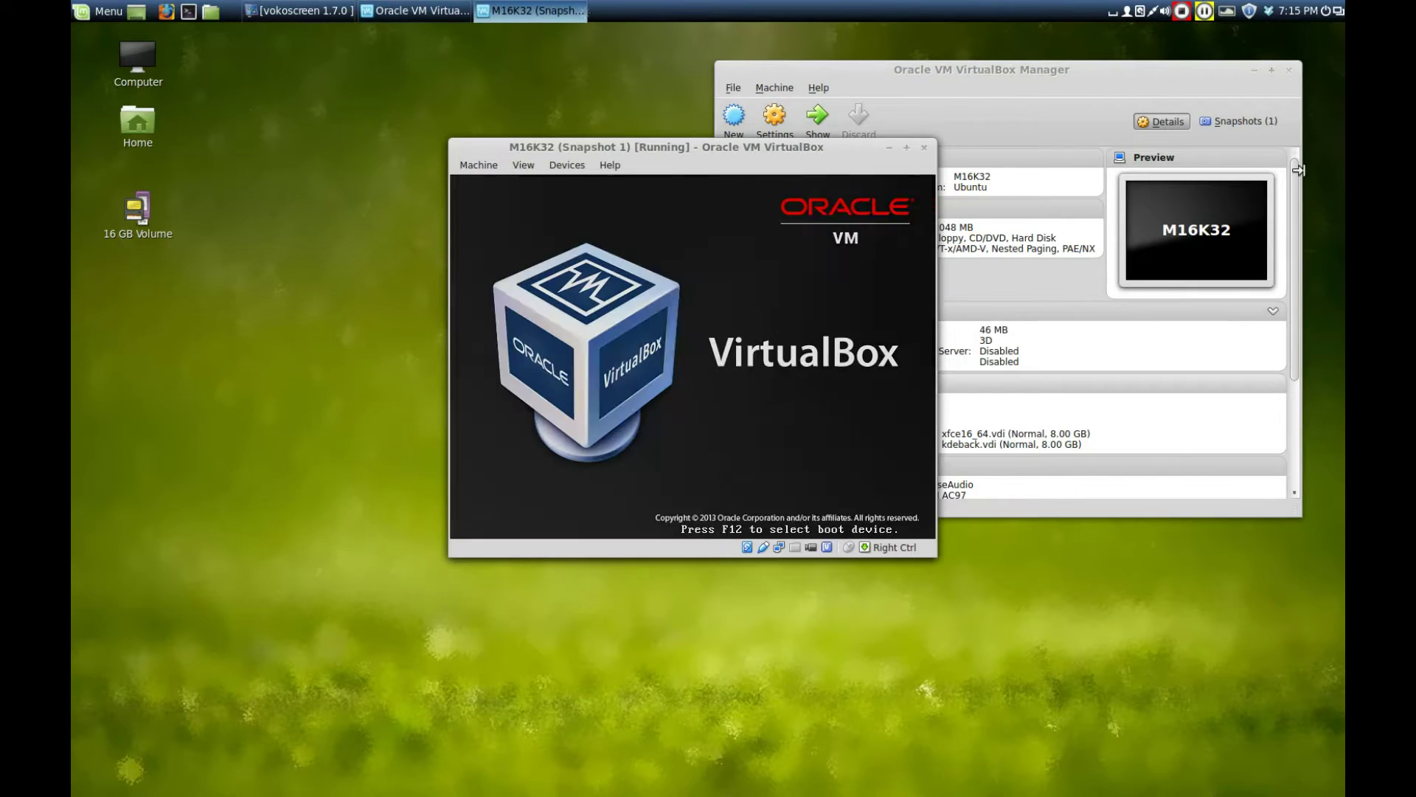
click(1255, 69)
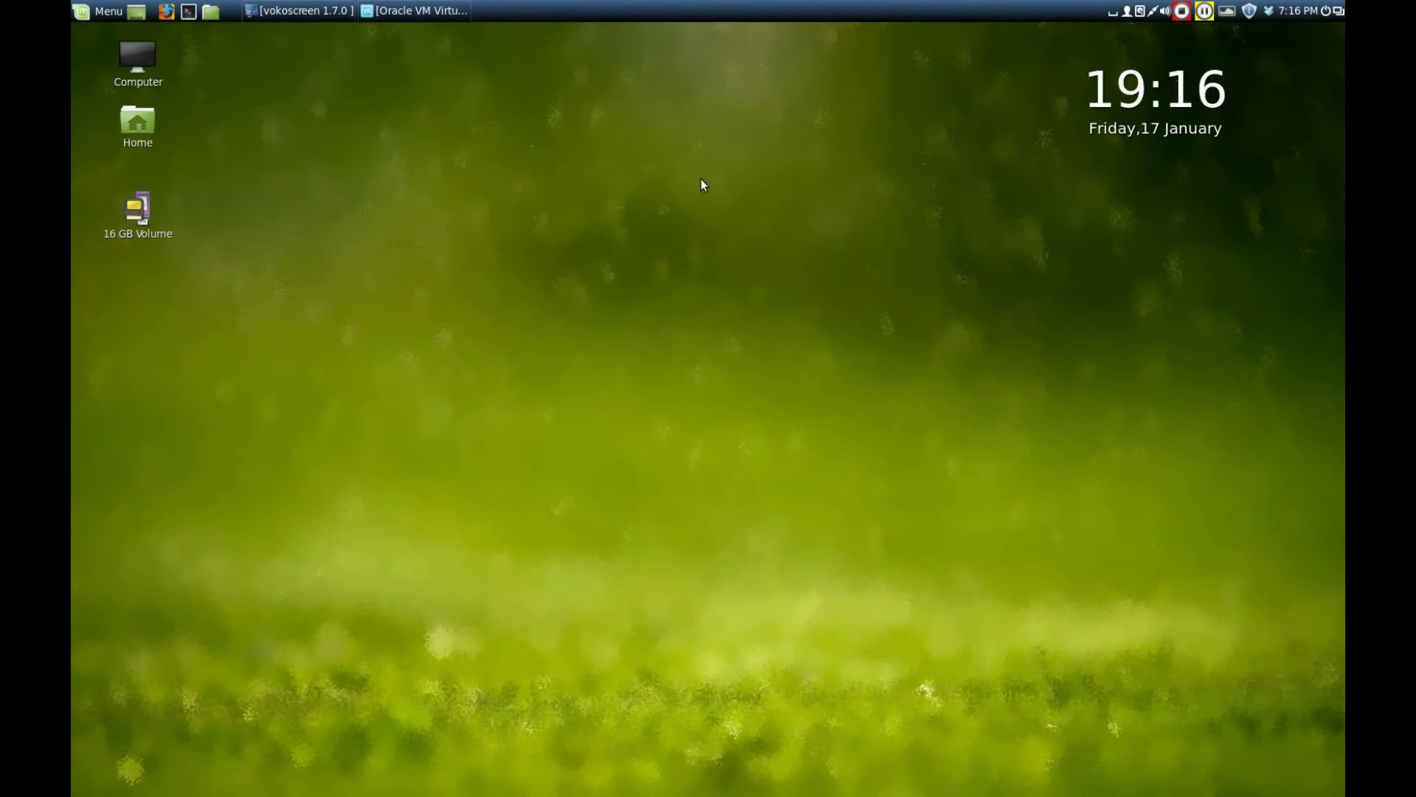
Bring back the VirtualBox Manager and open the storage settings of the M16K32 virtual machine.
click(103, 11)
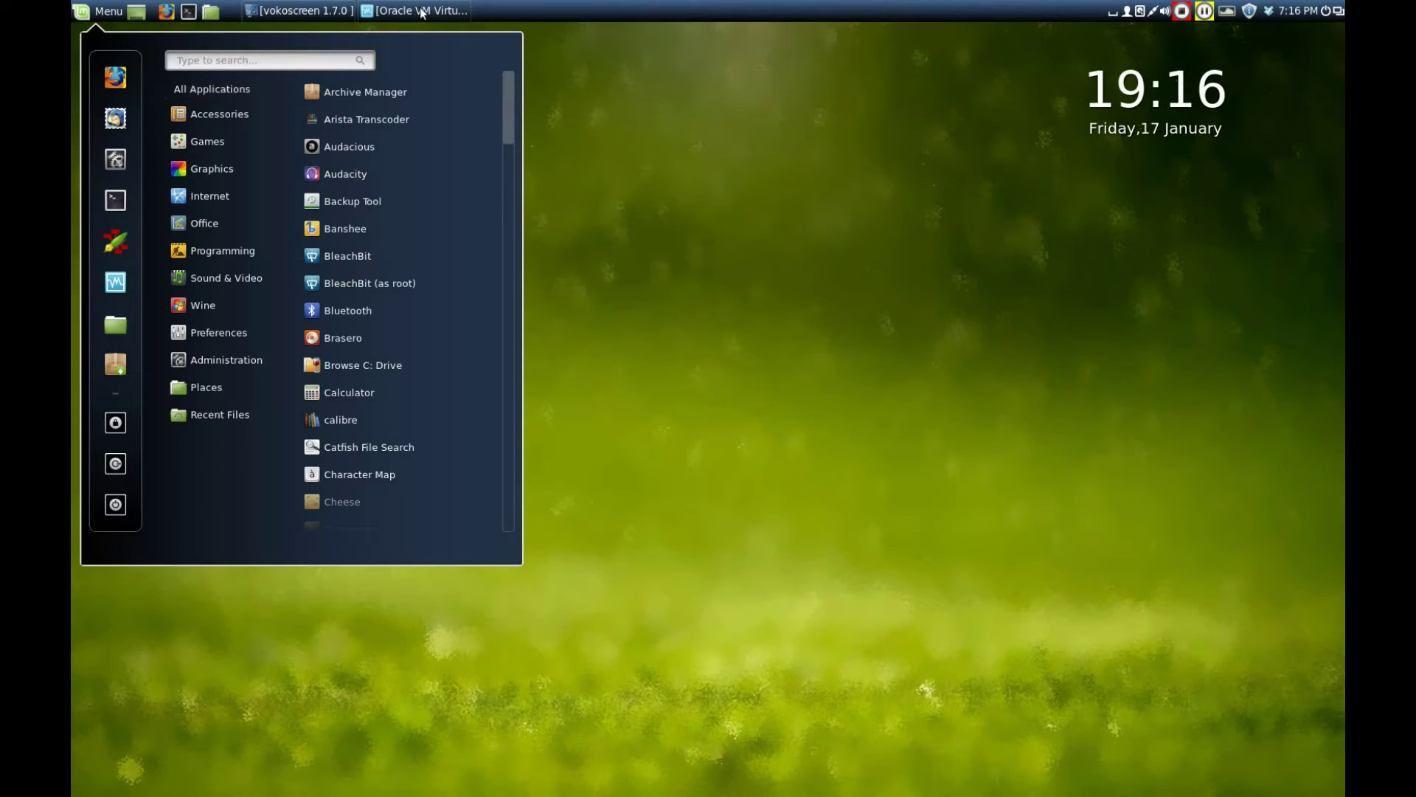
click(422, 11)
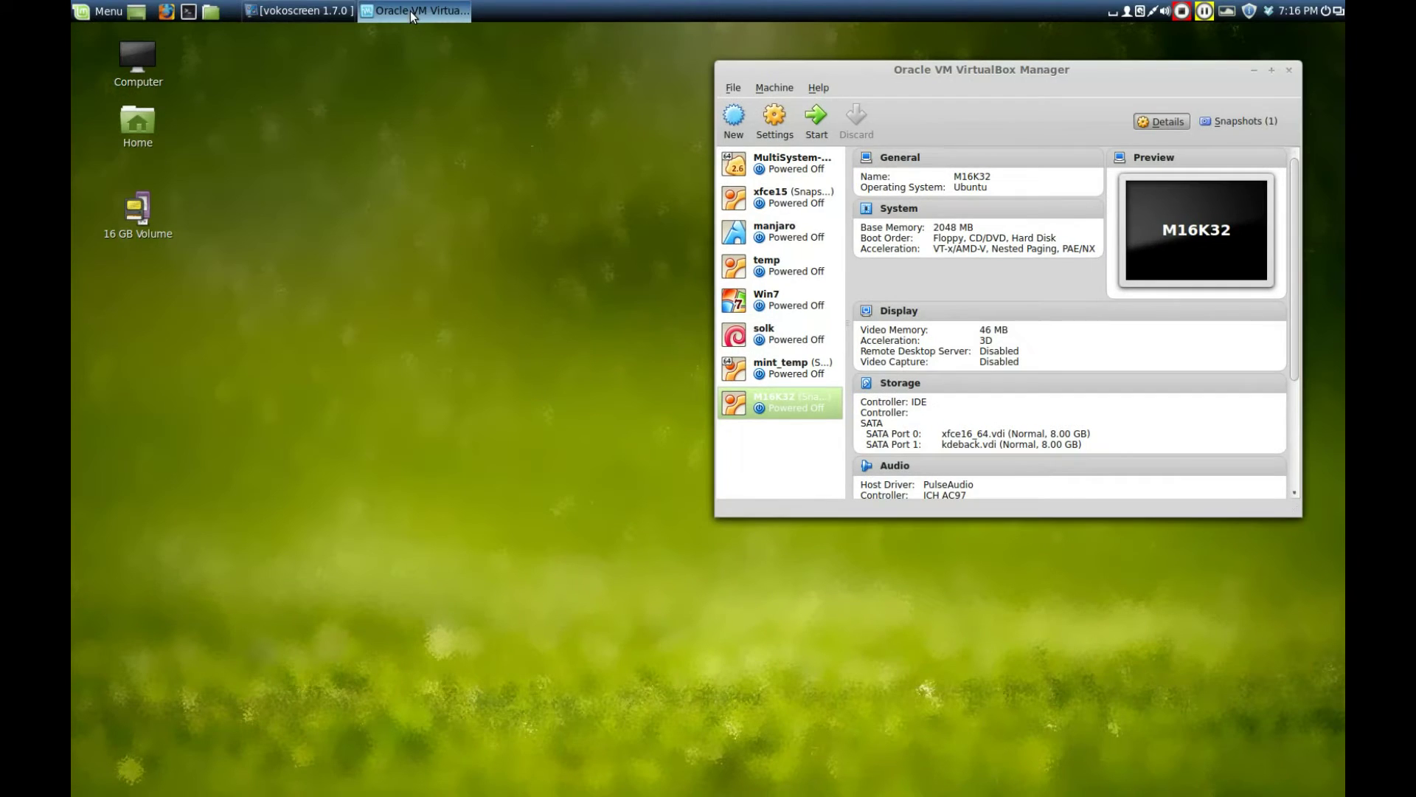
right_click(782, 399)
click(815, 408)
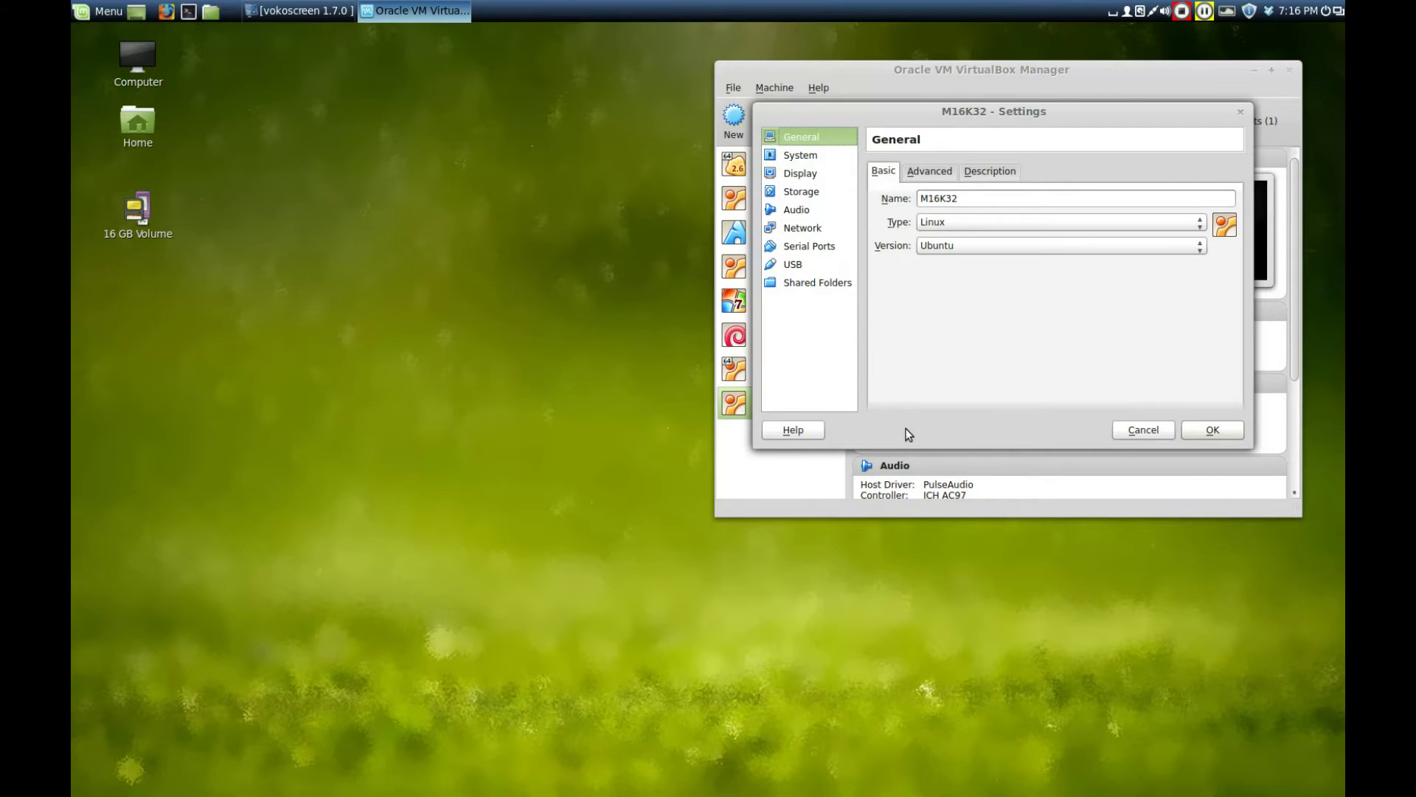
click(803, 194)
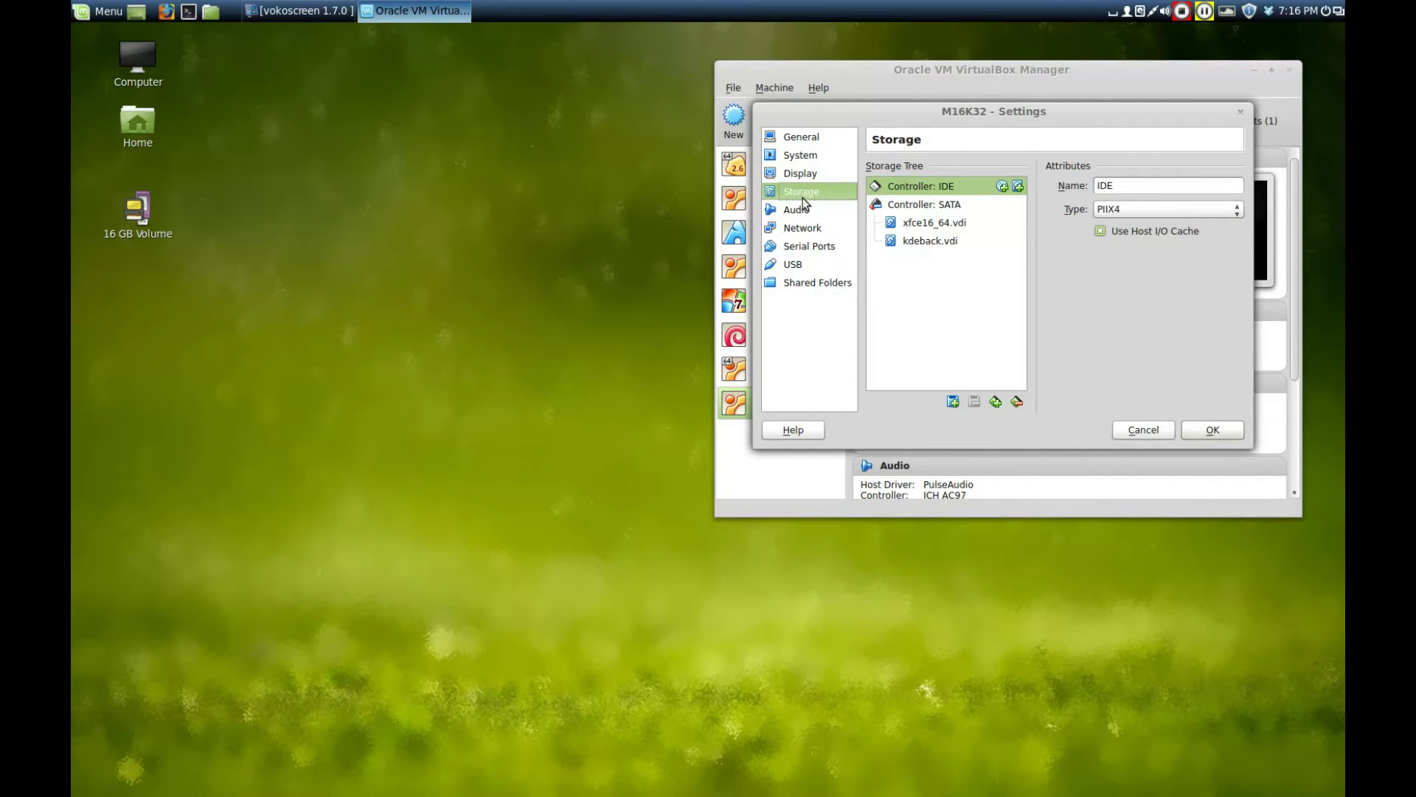
Add a CD/DVD drive with pmagic_2013_08_01_i586.iso from the Downloads folder to the IDE controller and save the settings.
click(962, 188)
click(1002, 186)
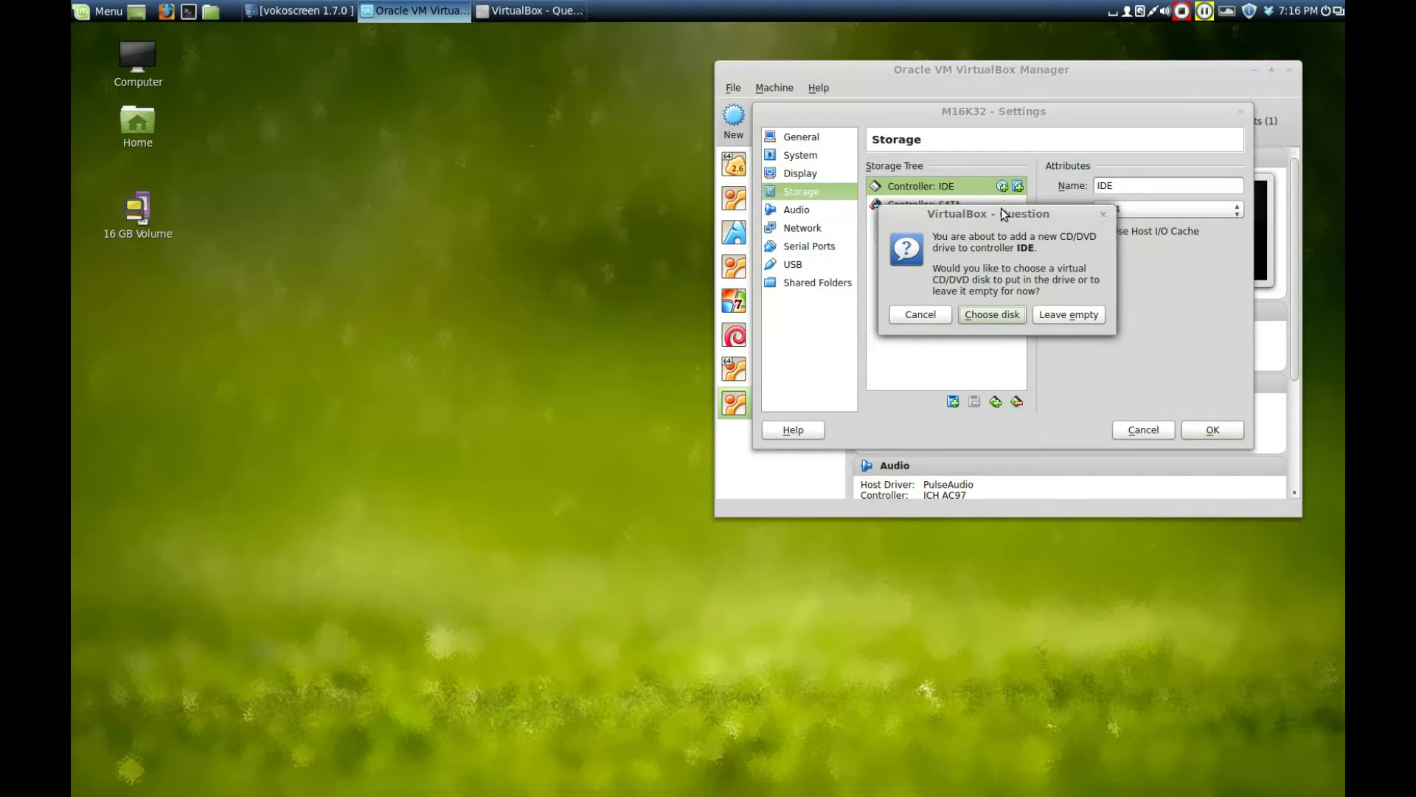
click(991, 314)
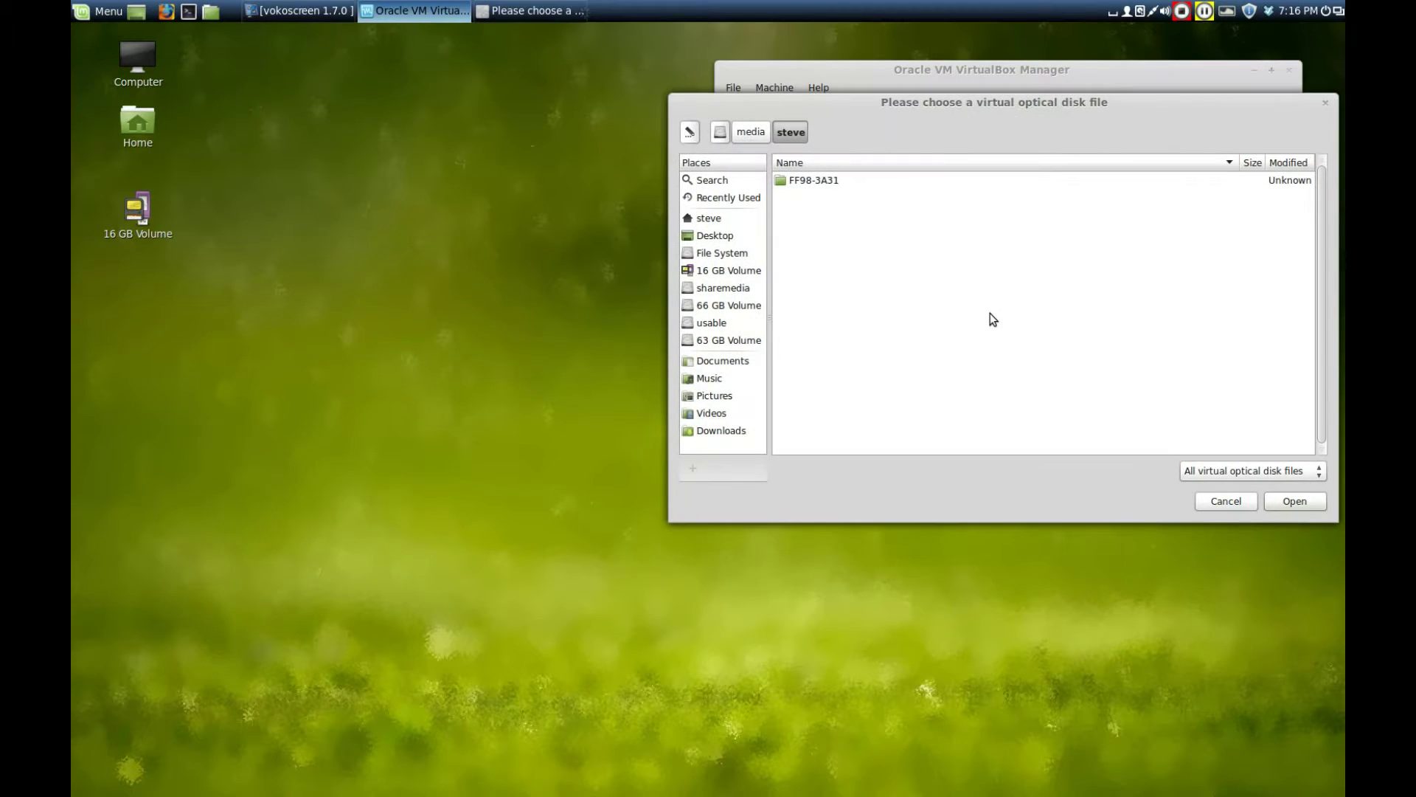
click(723, 224)
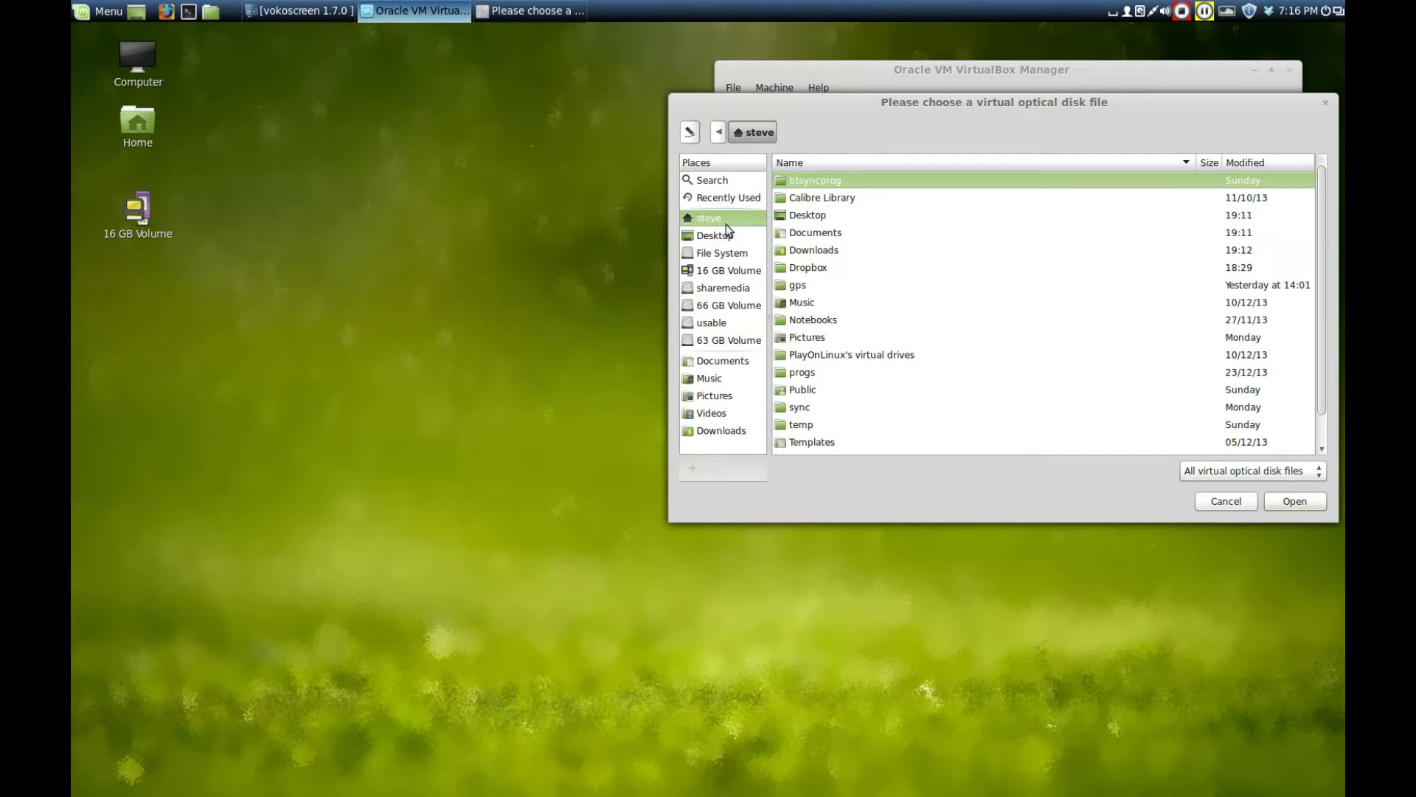
click(819, 253)
double_click(819, 253)
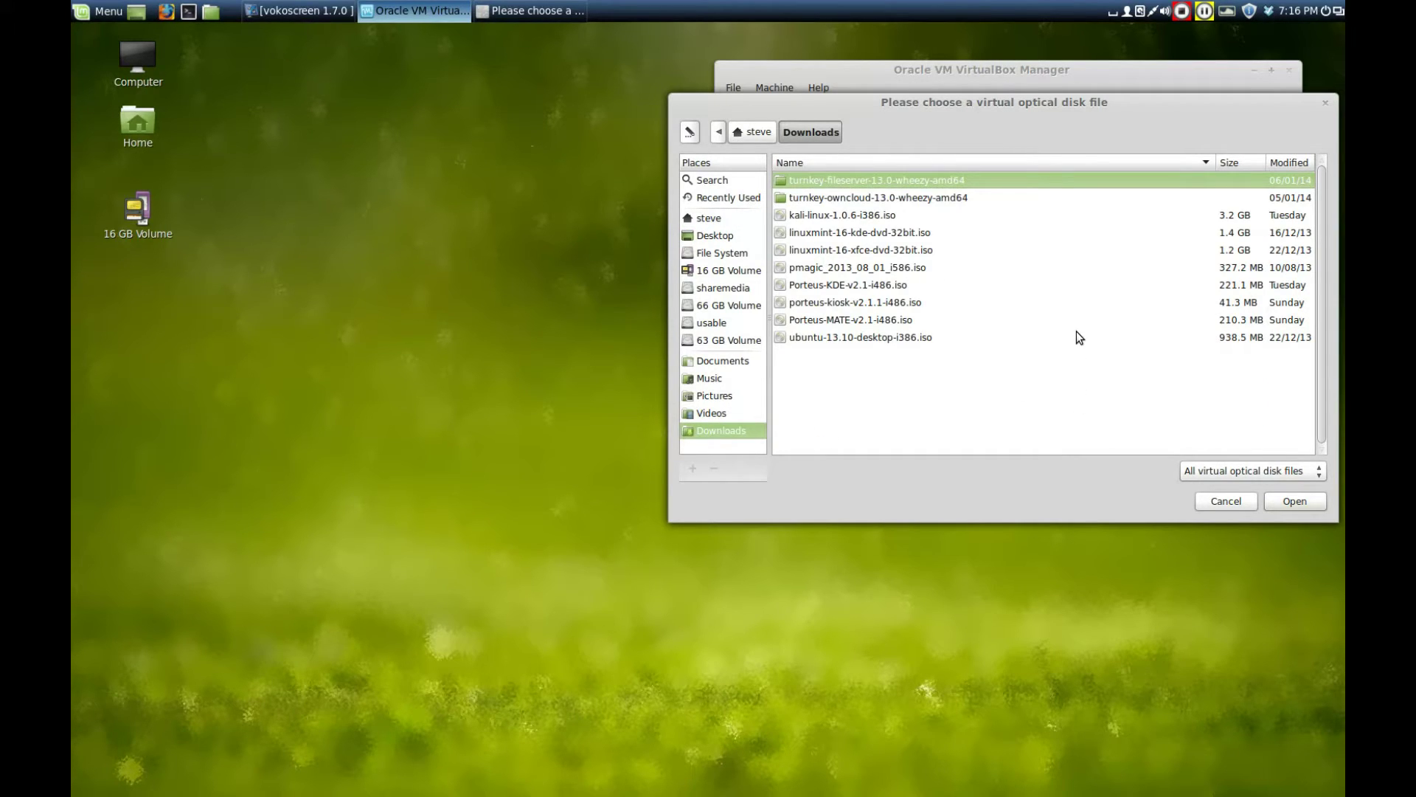
click(822, 271)
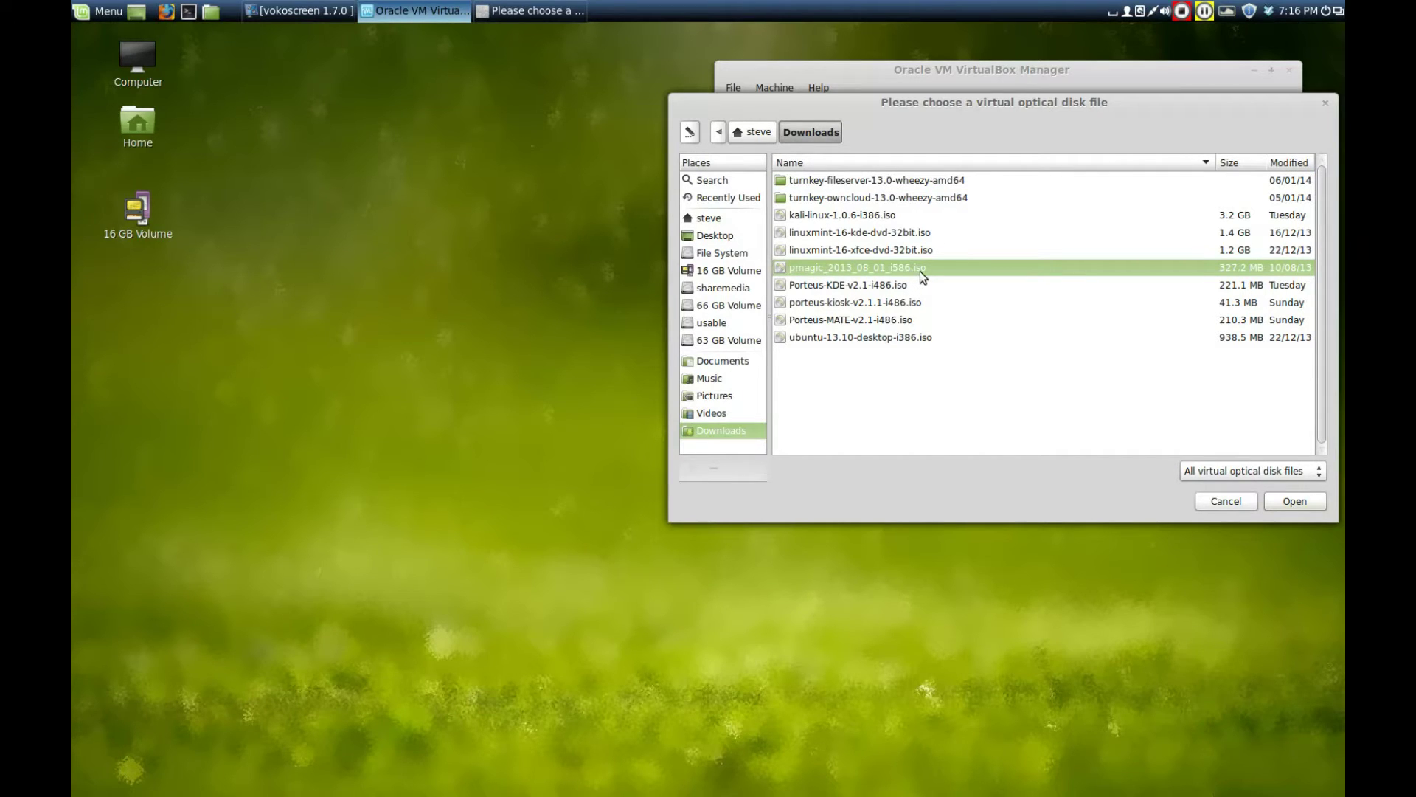
click(1280, 500)
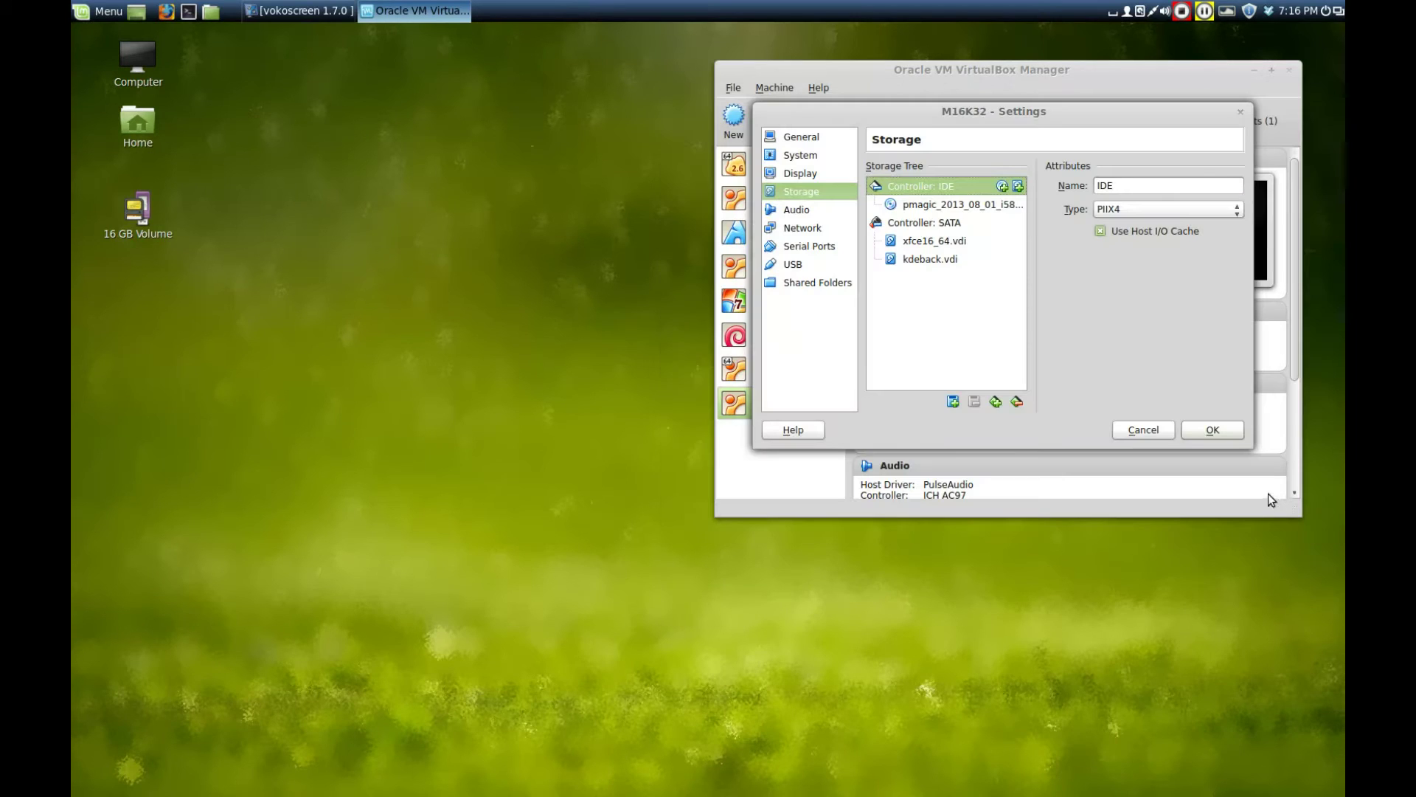
click(1211, 434)
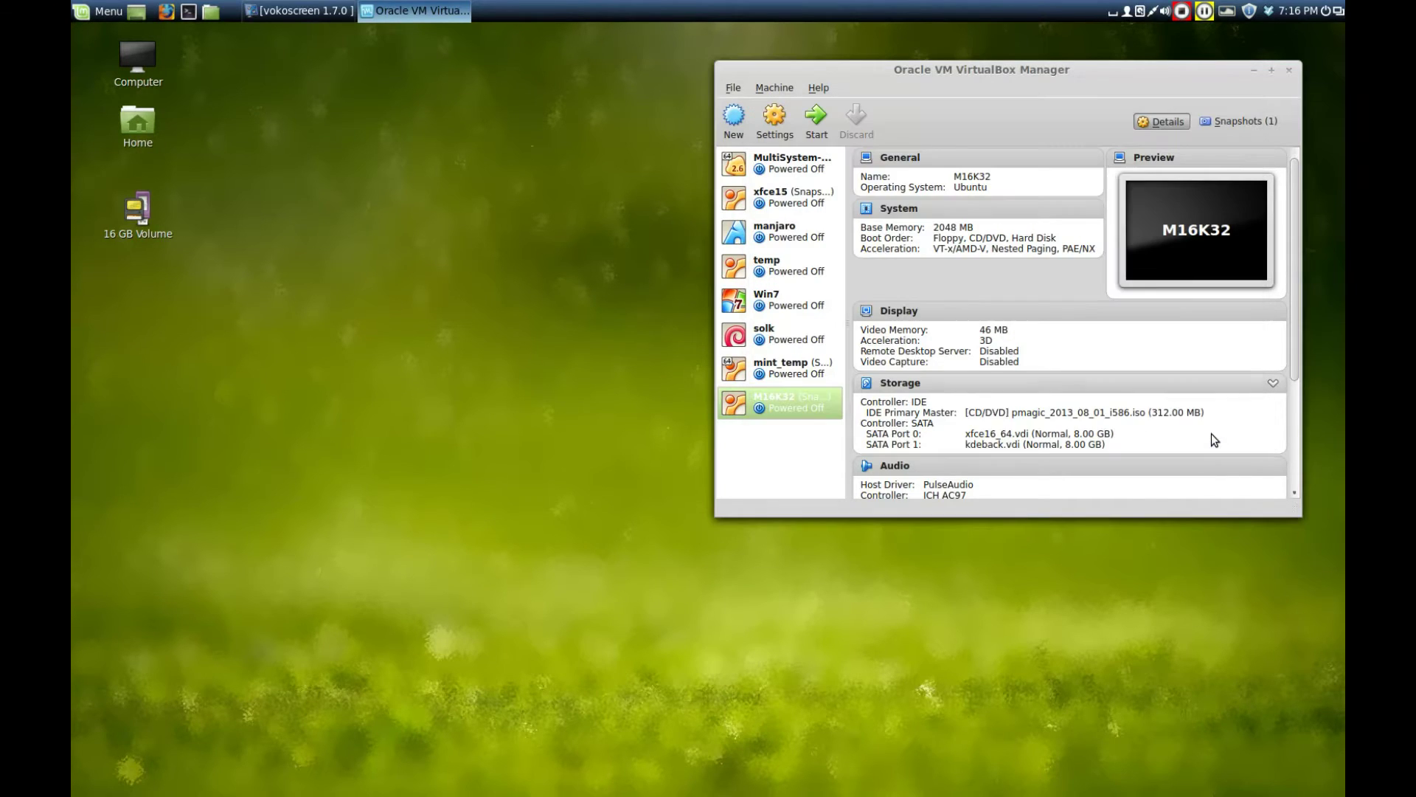
Start the M16K32 virtual machine and boot Parted Magic with the default settings that run from RAM.
double_click(788, 408)
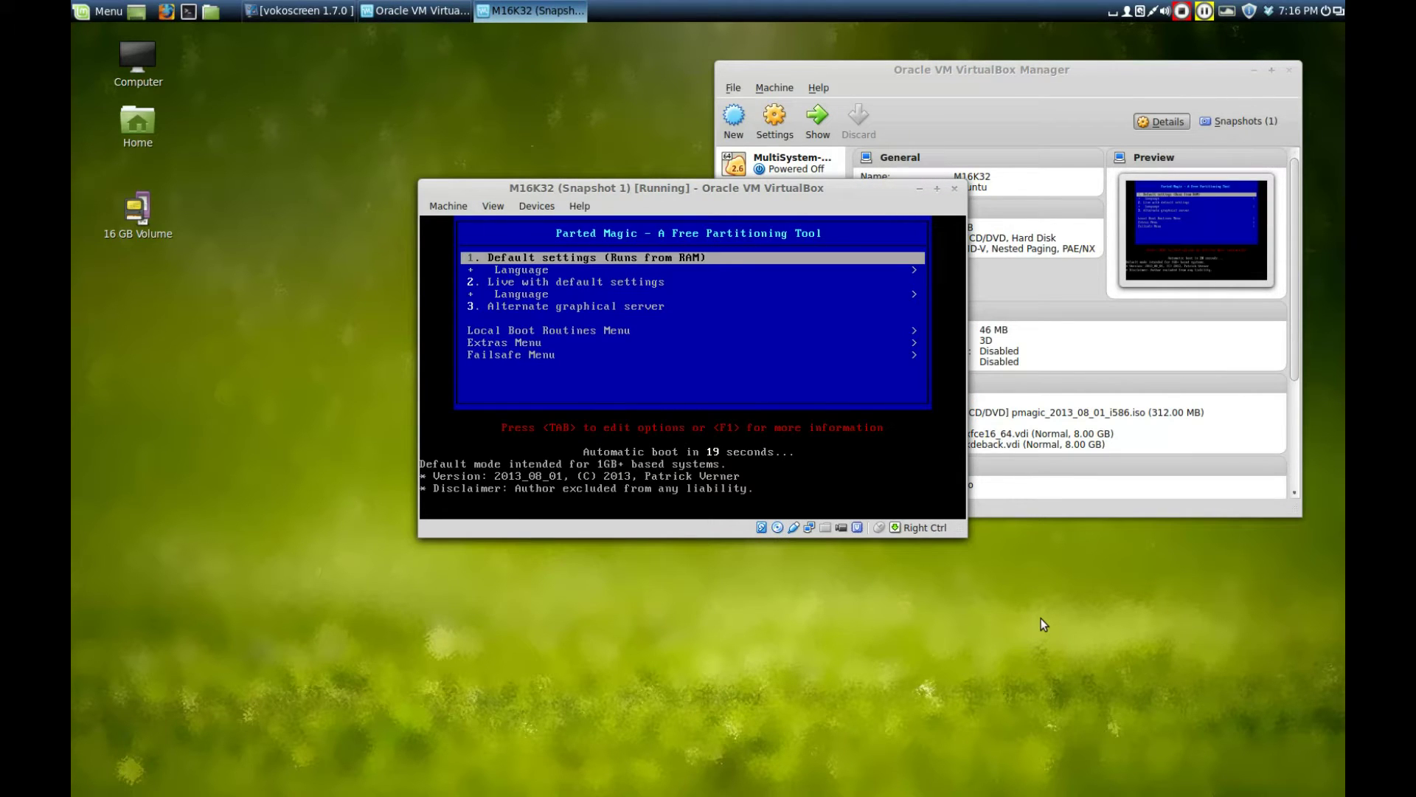
key(Return)
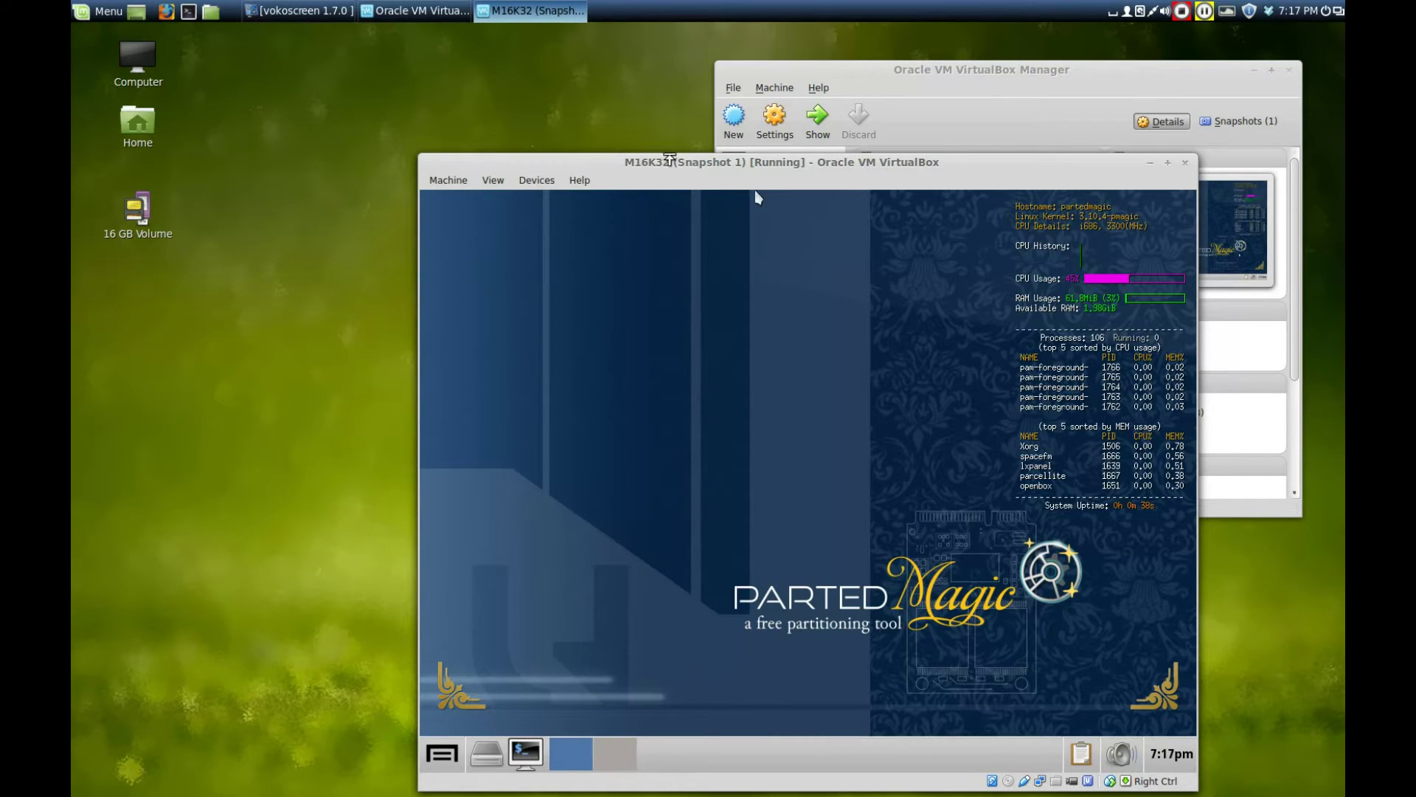
Attach the Kingston DataTraveler 3.0 USB device to the running virtual machine.
click(533, 181)
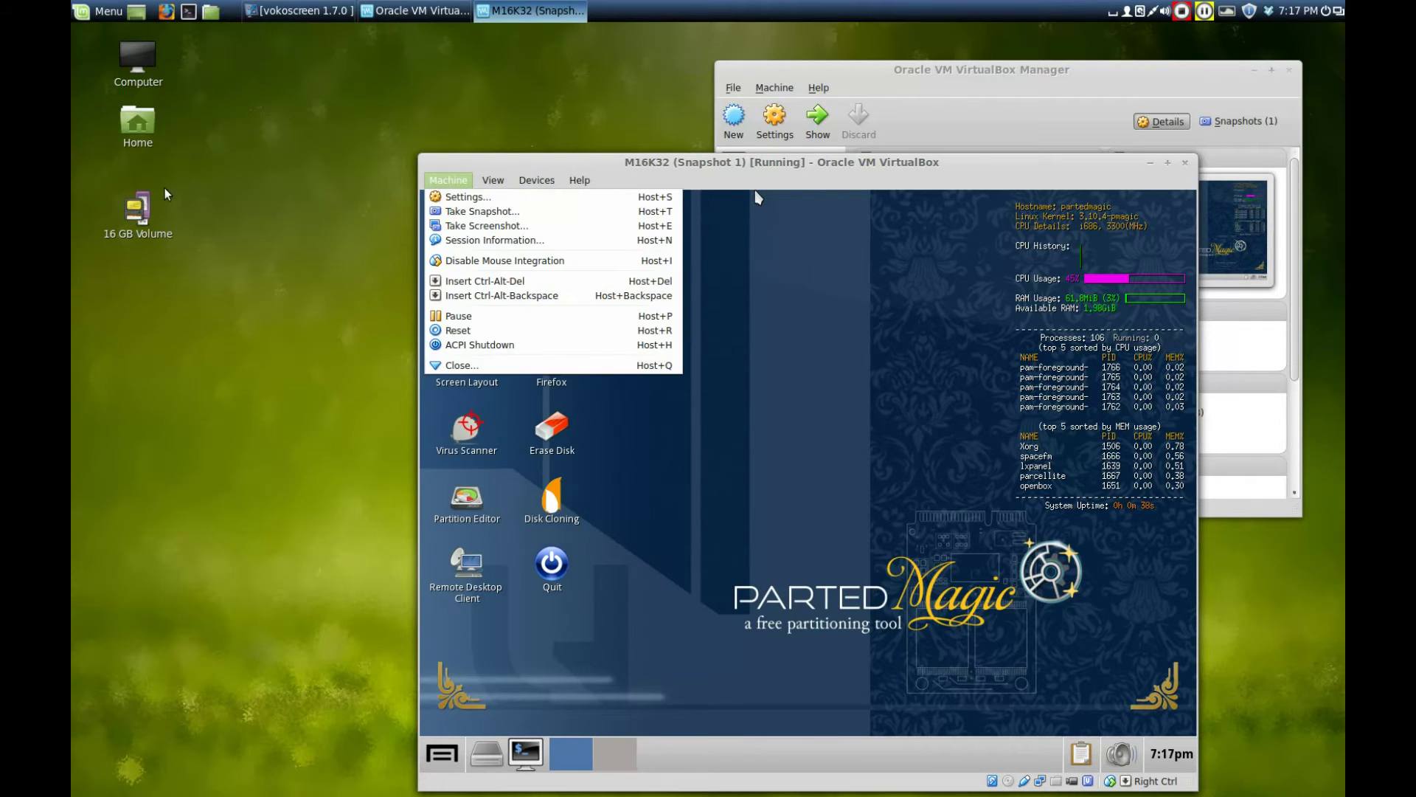
click(142, 219)
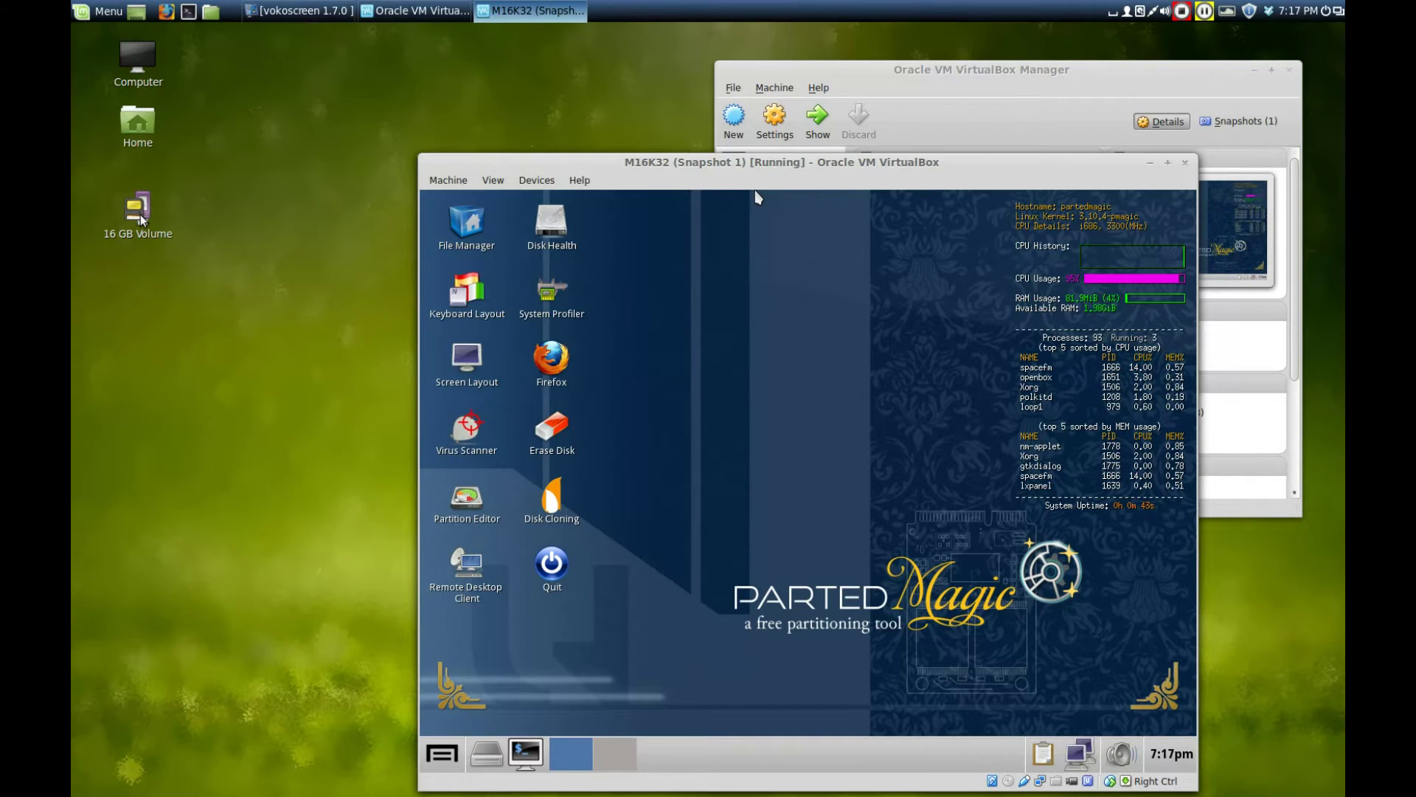
click(541, 179)
mouse_move(564, 215)
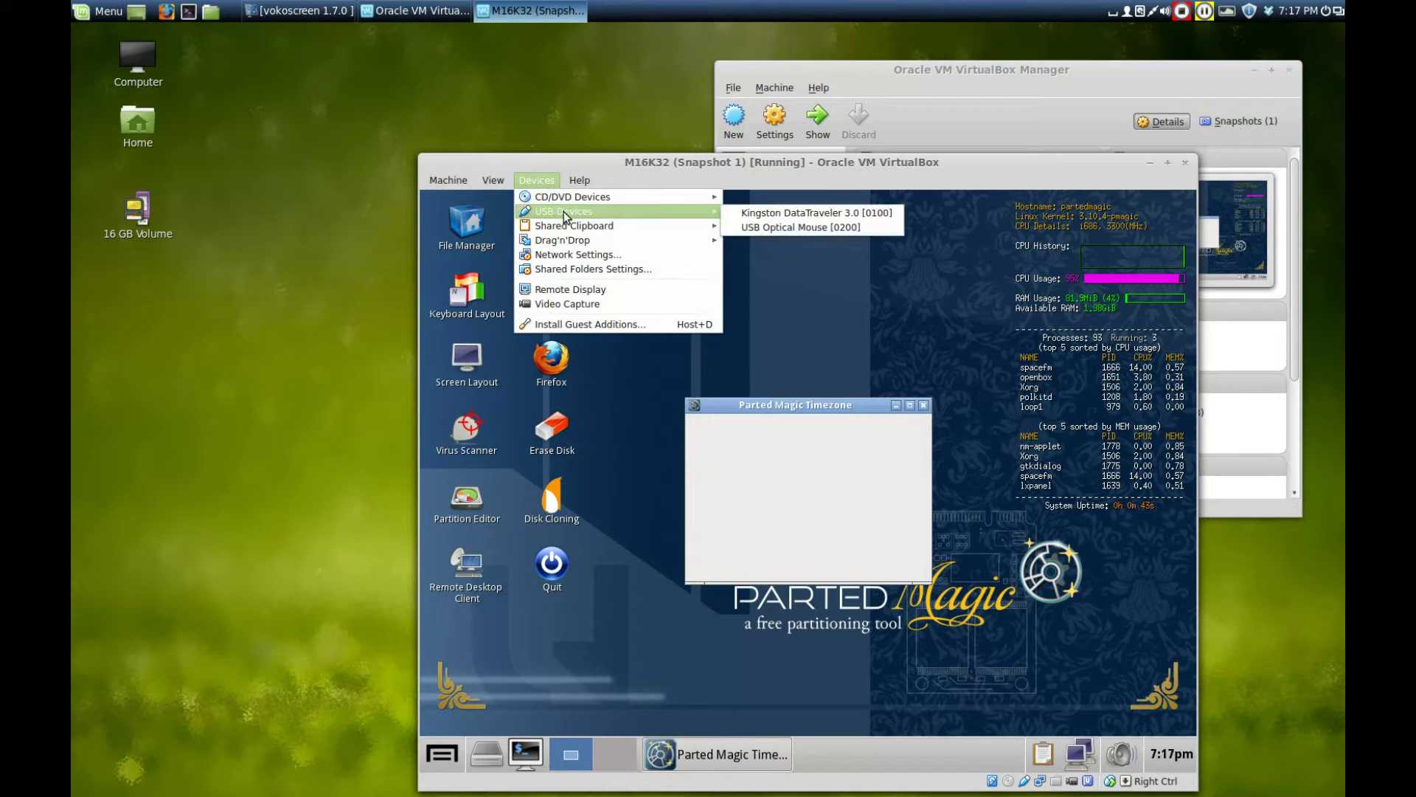
click(732, 212)
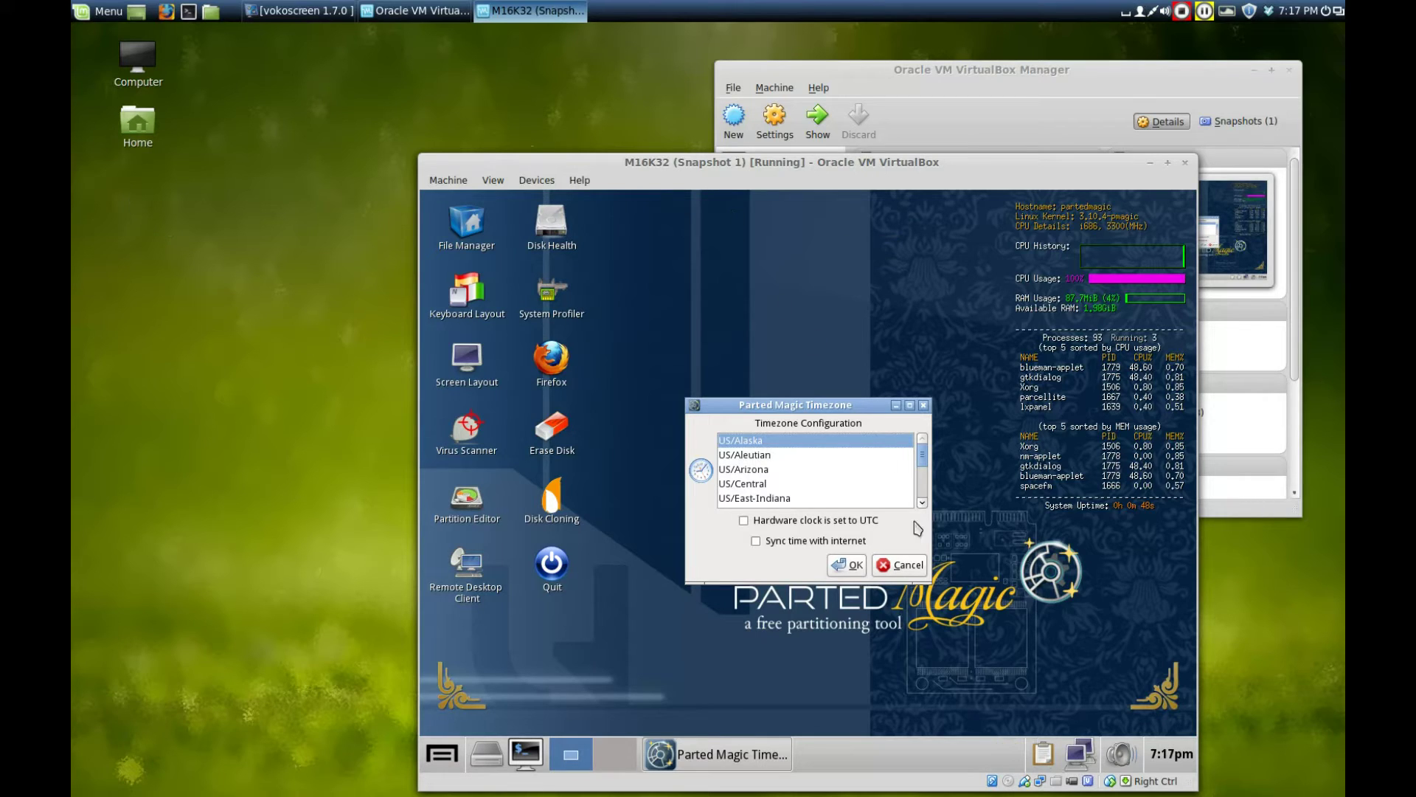
Dismiss the Parted Magic timezone configuration and switch the virtual machine to full screen.
click(912, 573)
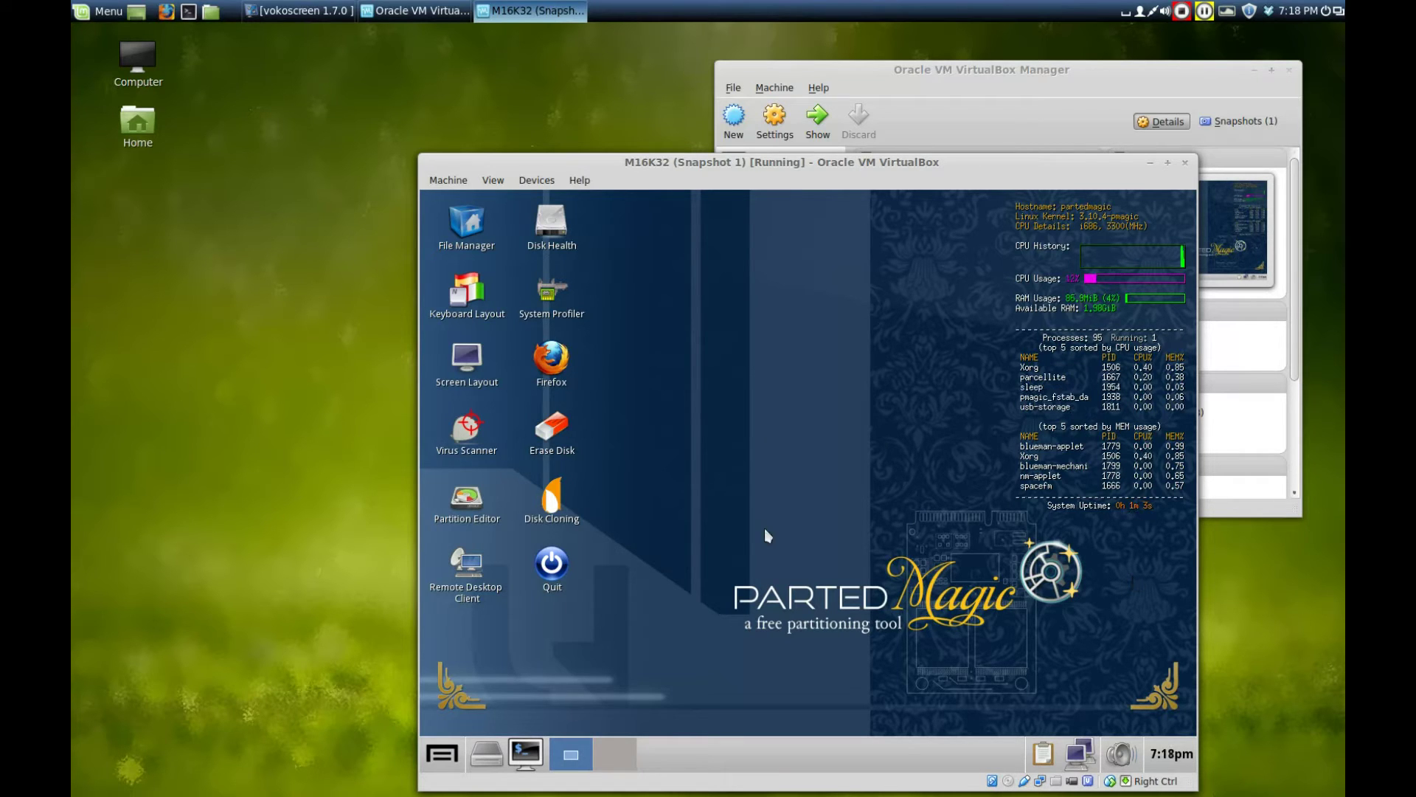
key(Control_R+f)
key(Return)
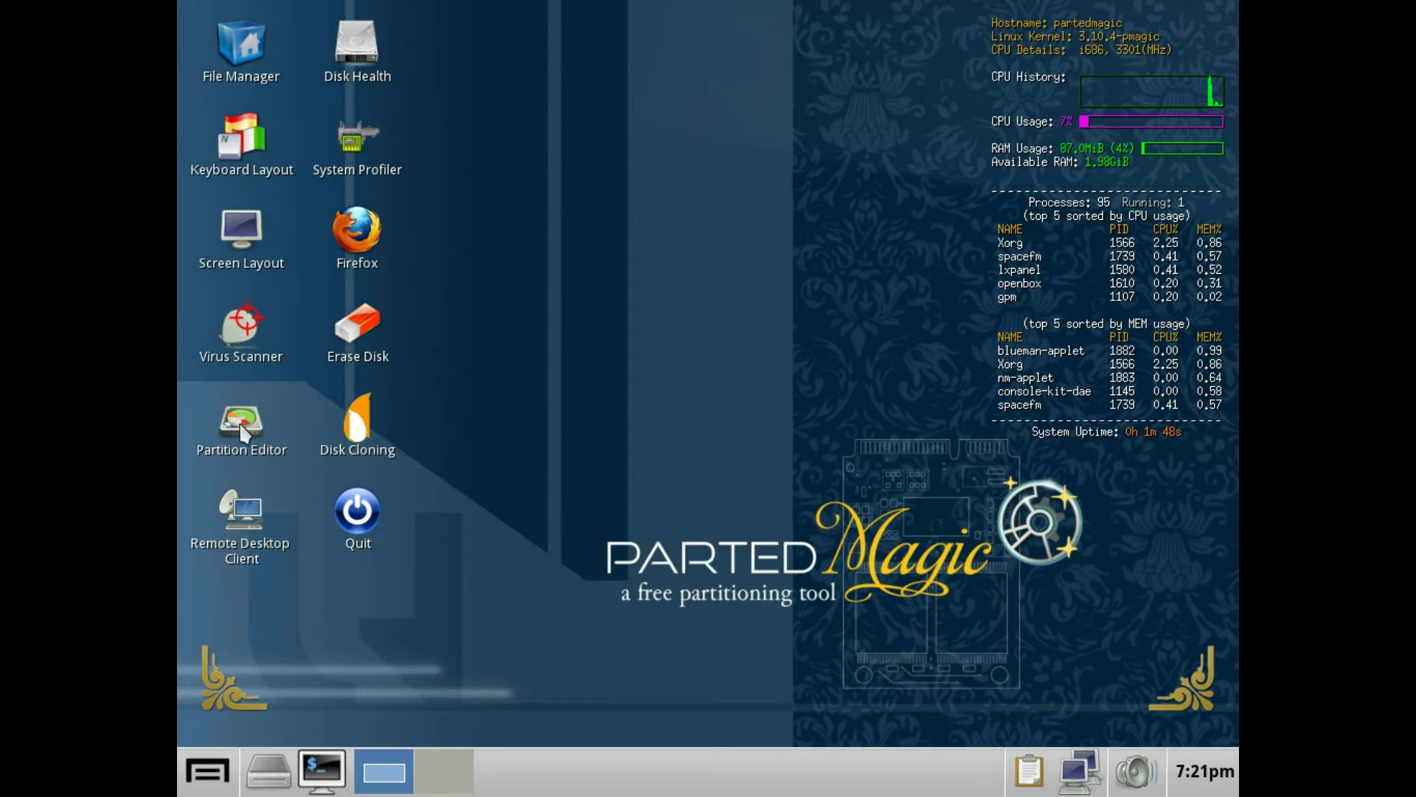
Examine the partitions on /dev/sda, /dev/sdb and /dev/sdc in the Partition Editor, then close it.
click(244, 433)
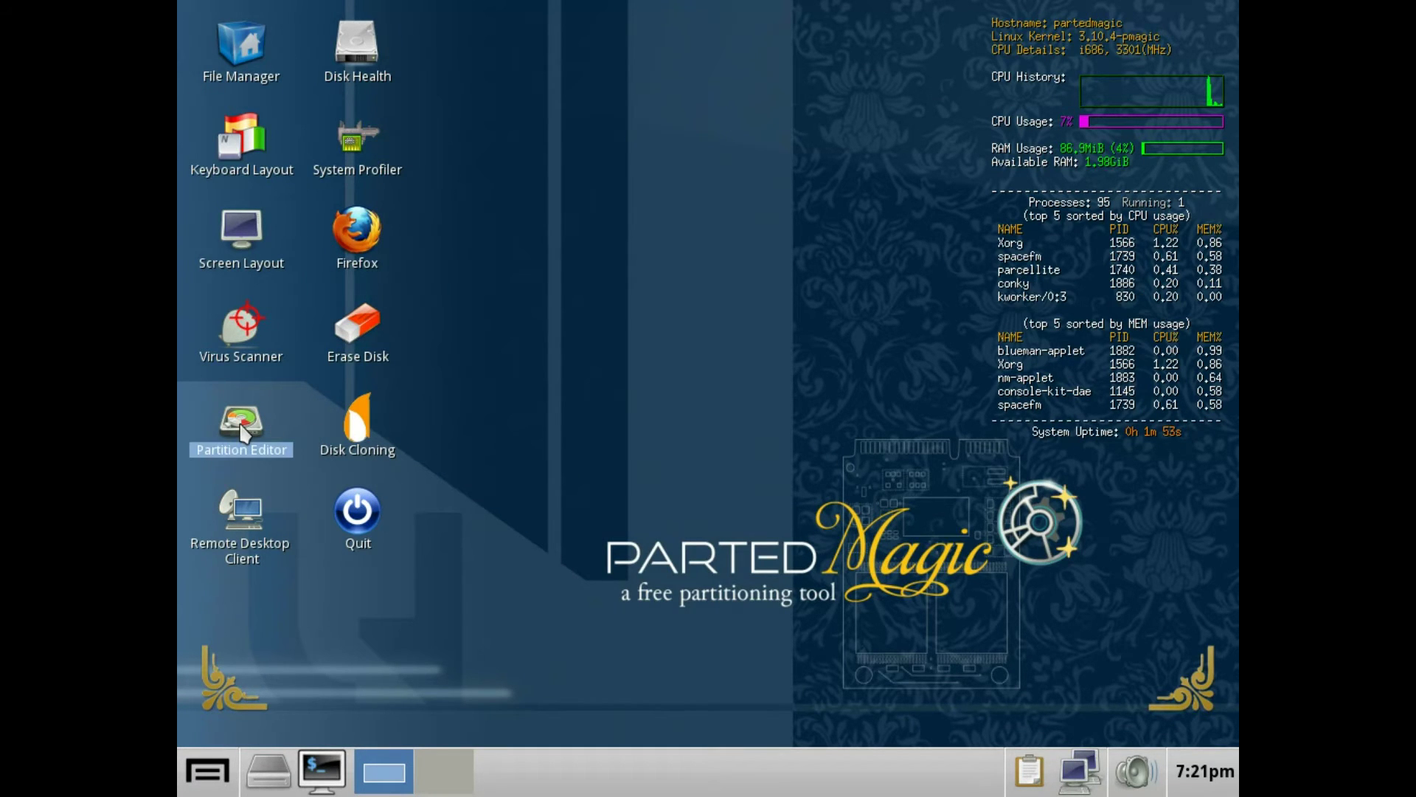
double_click(244, 433)
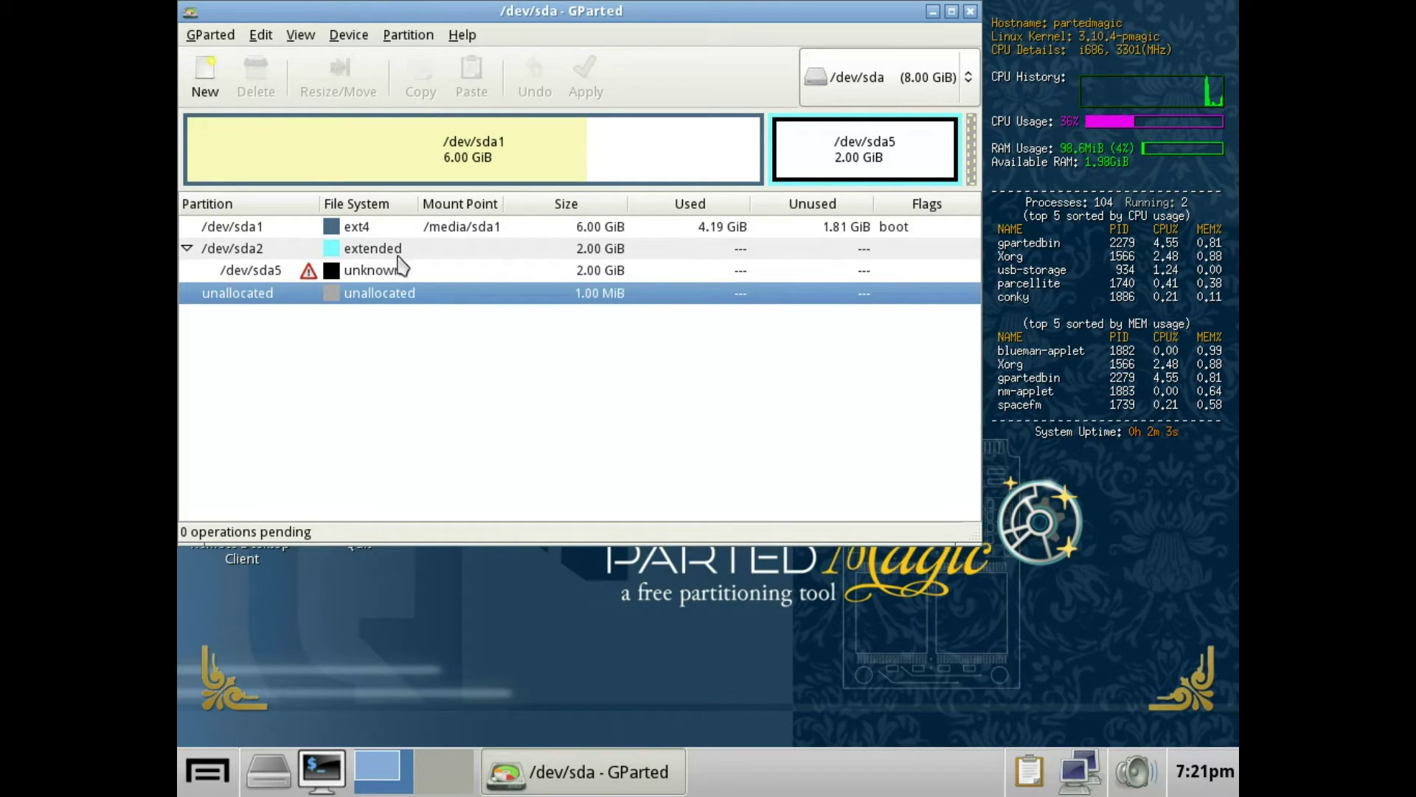
click(376, 277)
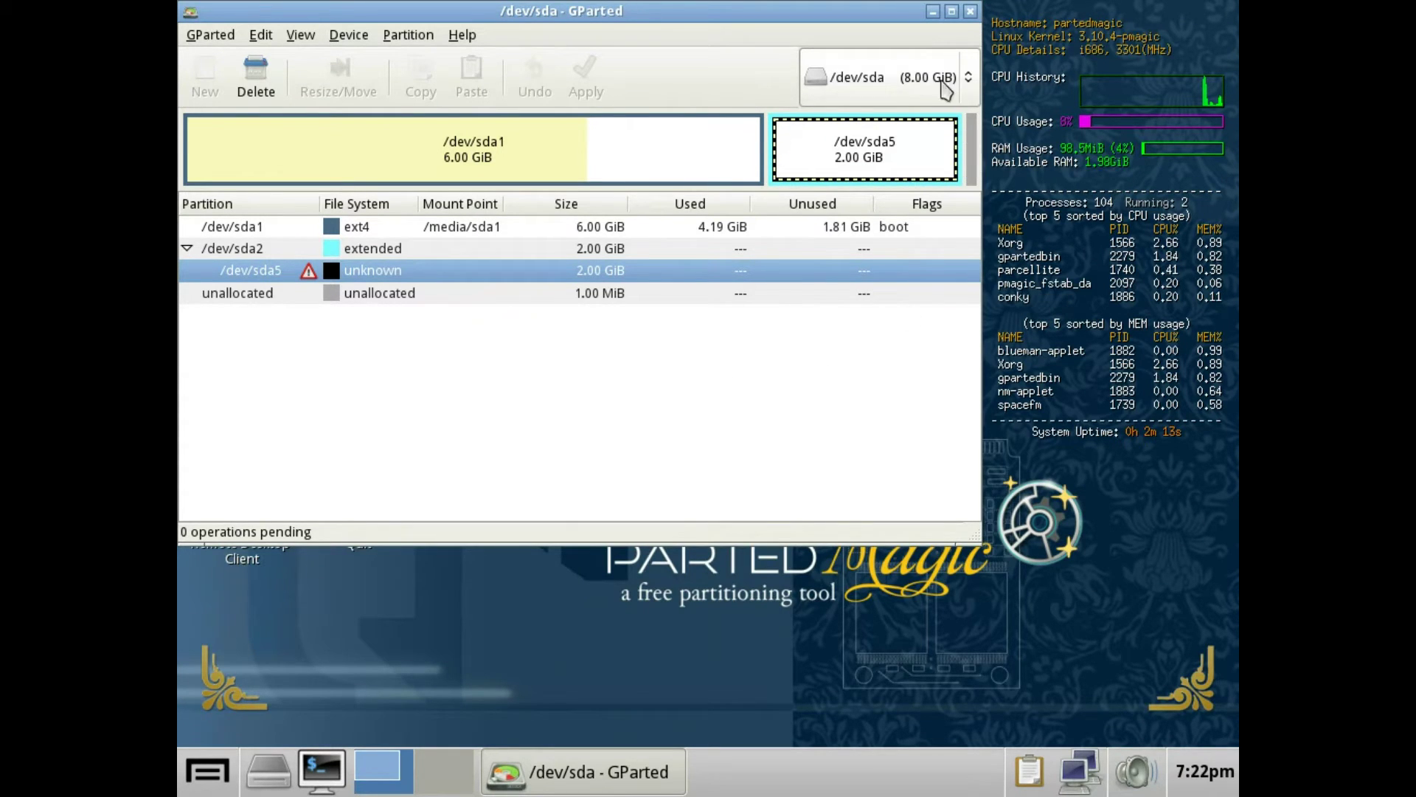
click(915, 80)
click(915, 75)
click(916, 82)
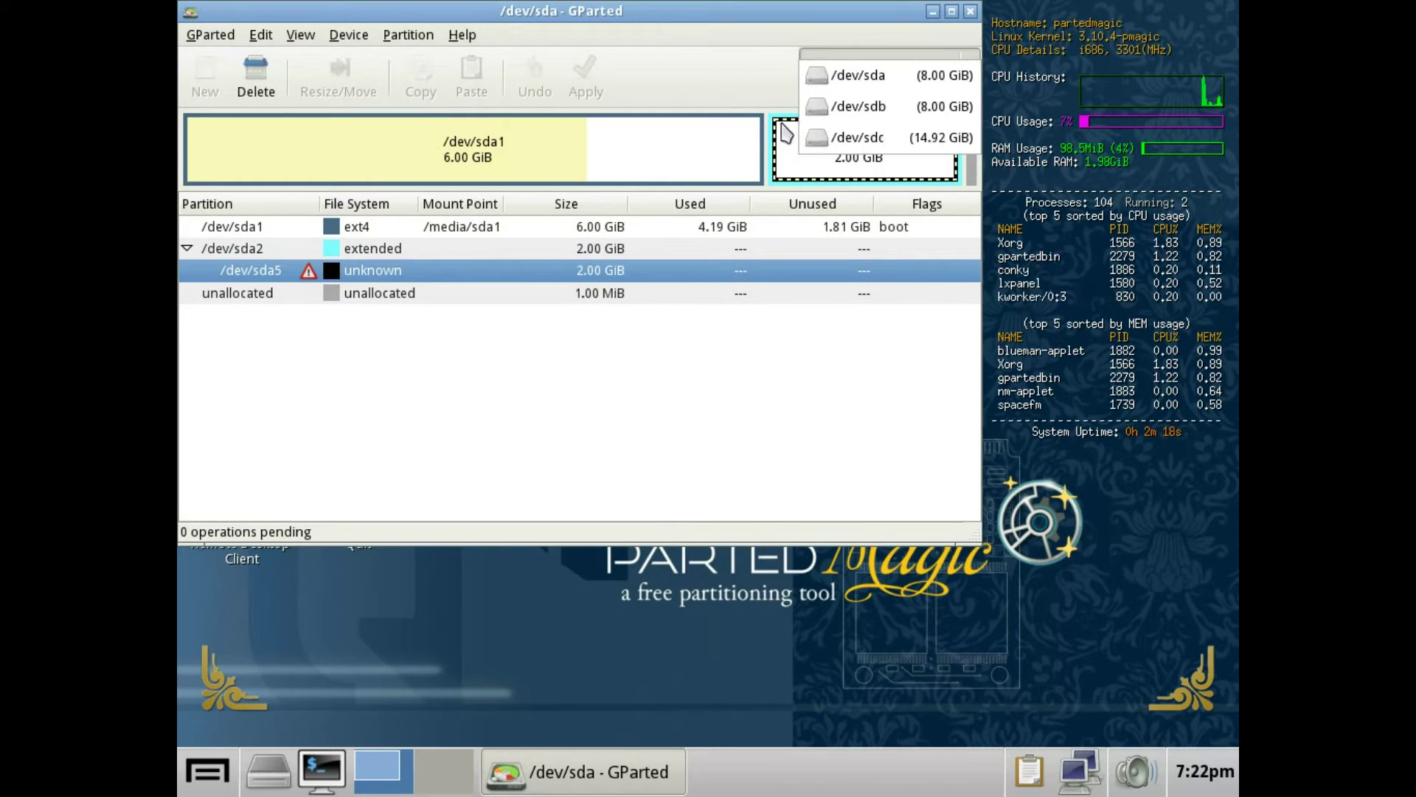
click(848, 110)
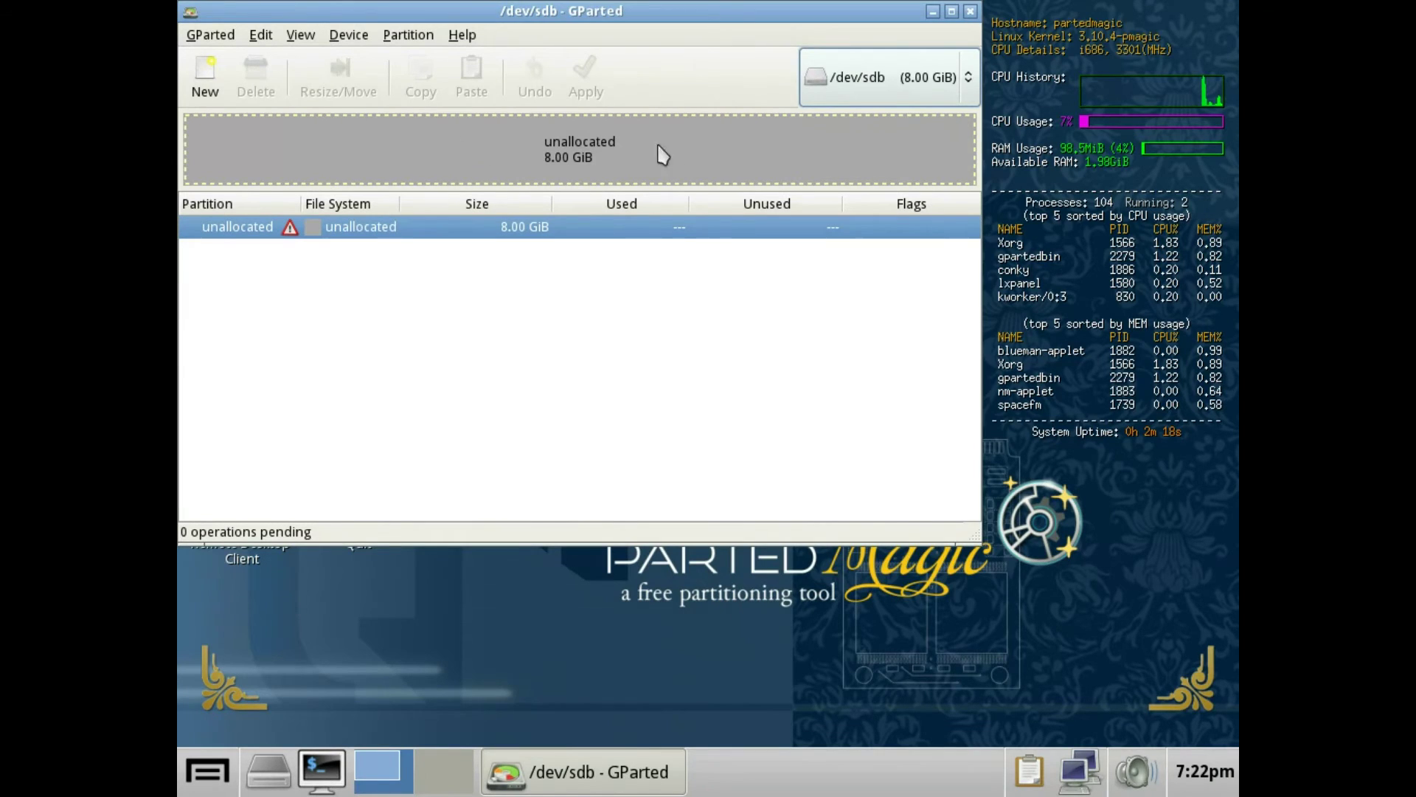
click(969, 89)
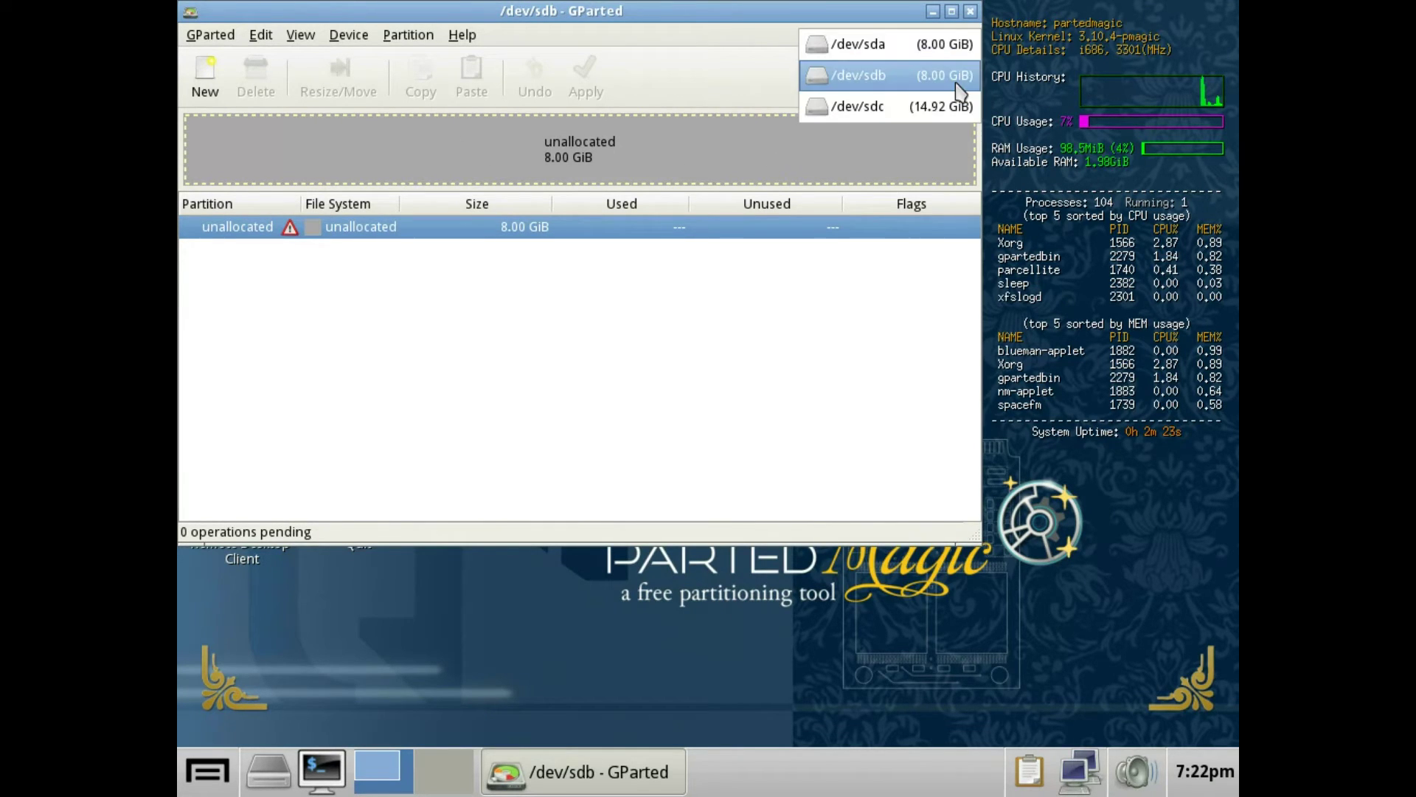
click(876, 111)
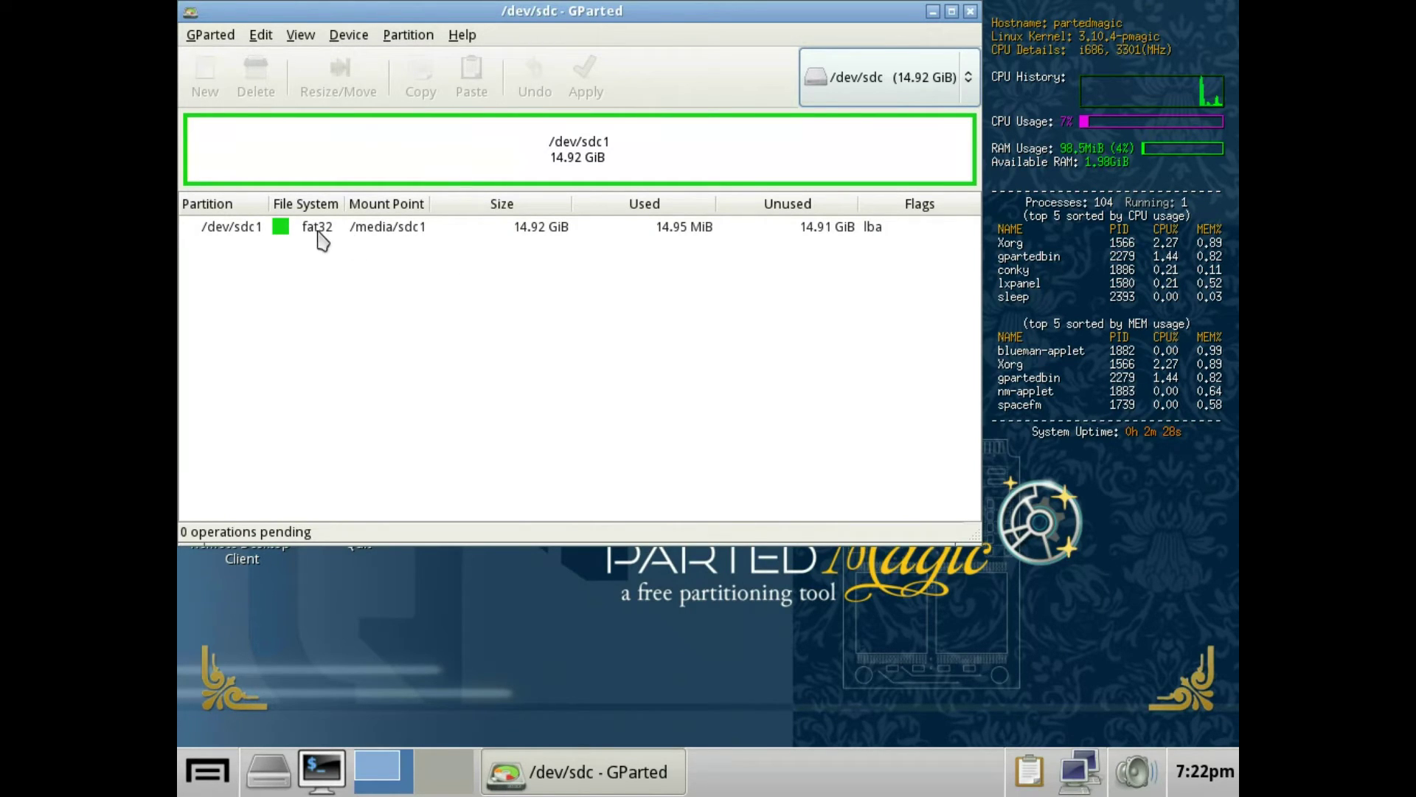
click(970, 11)
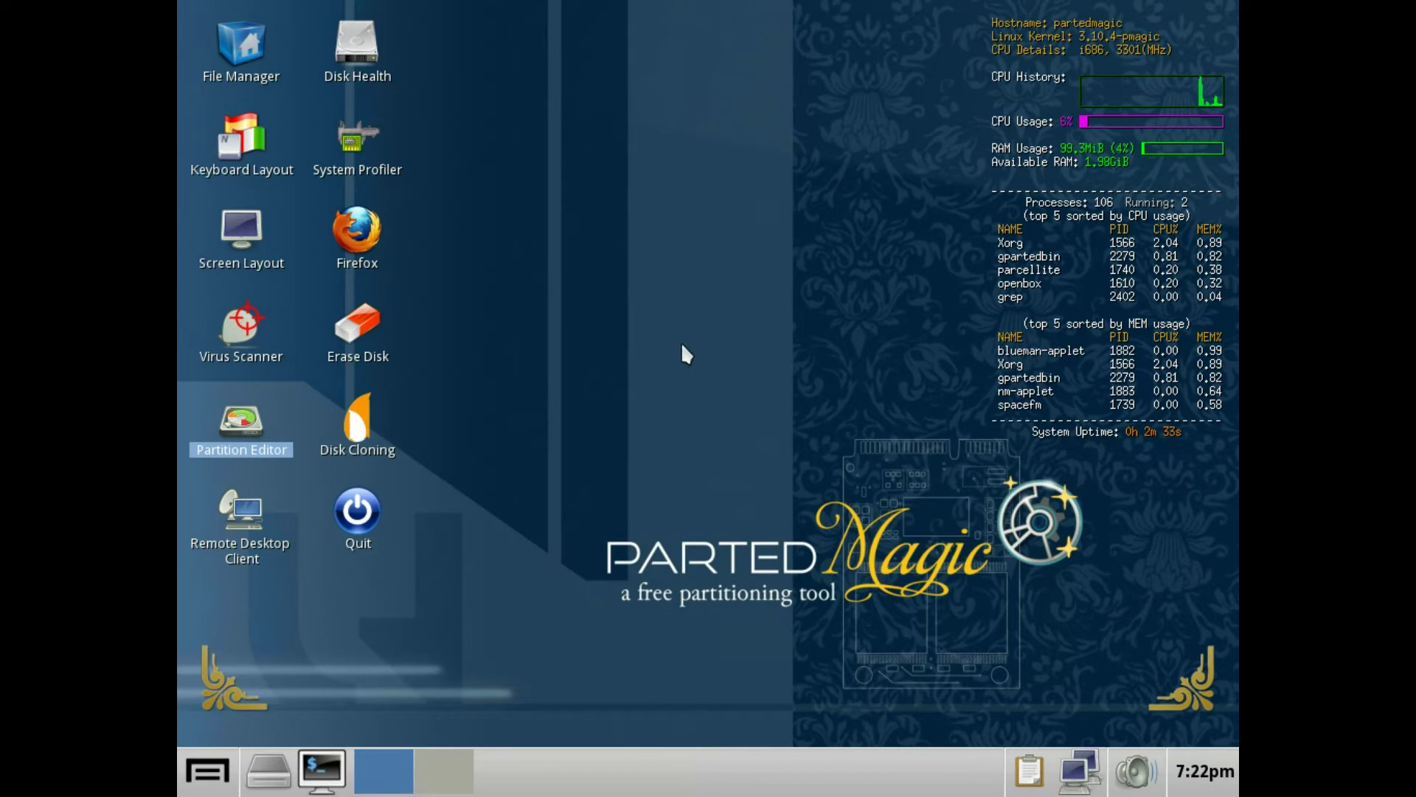
Launch Disk Cloning and choose device-device mode, Beginner mode and the disk_to_local_disk clone in Clonezilla.
double_click(357, 422)
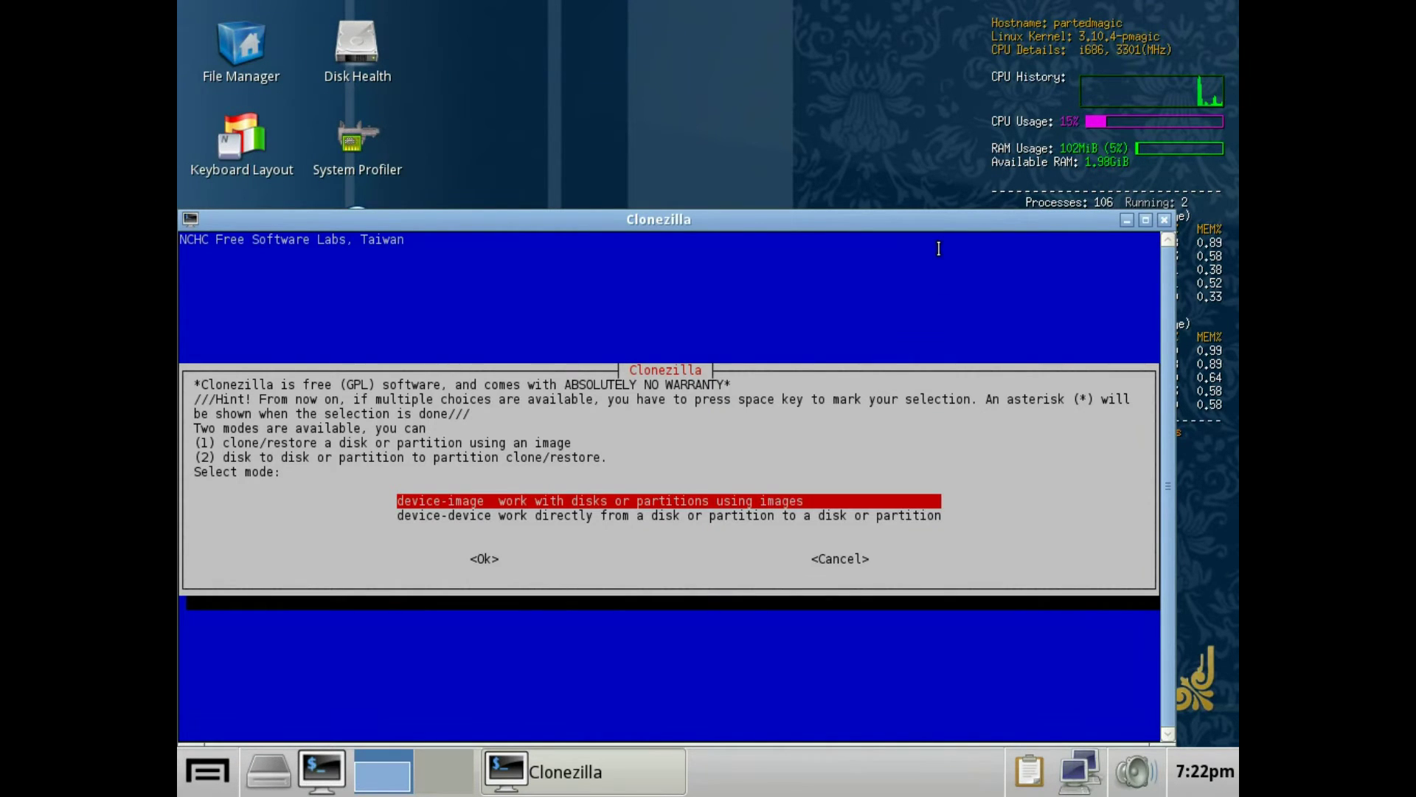
key(Down)
key(Return)
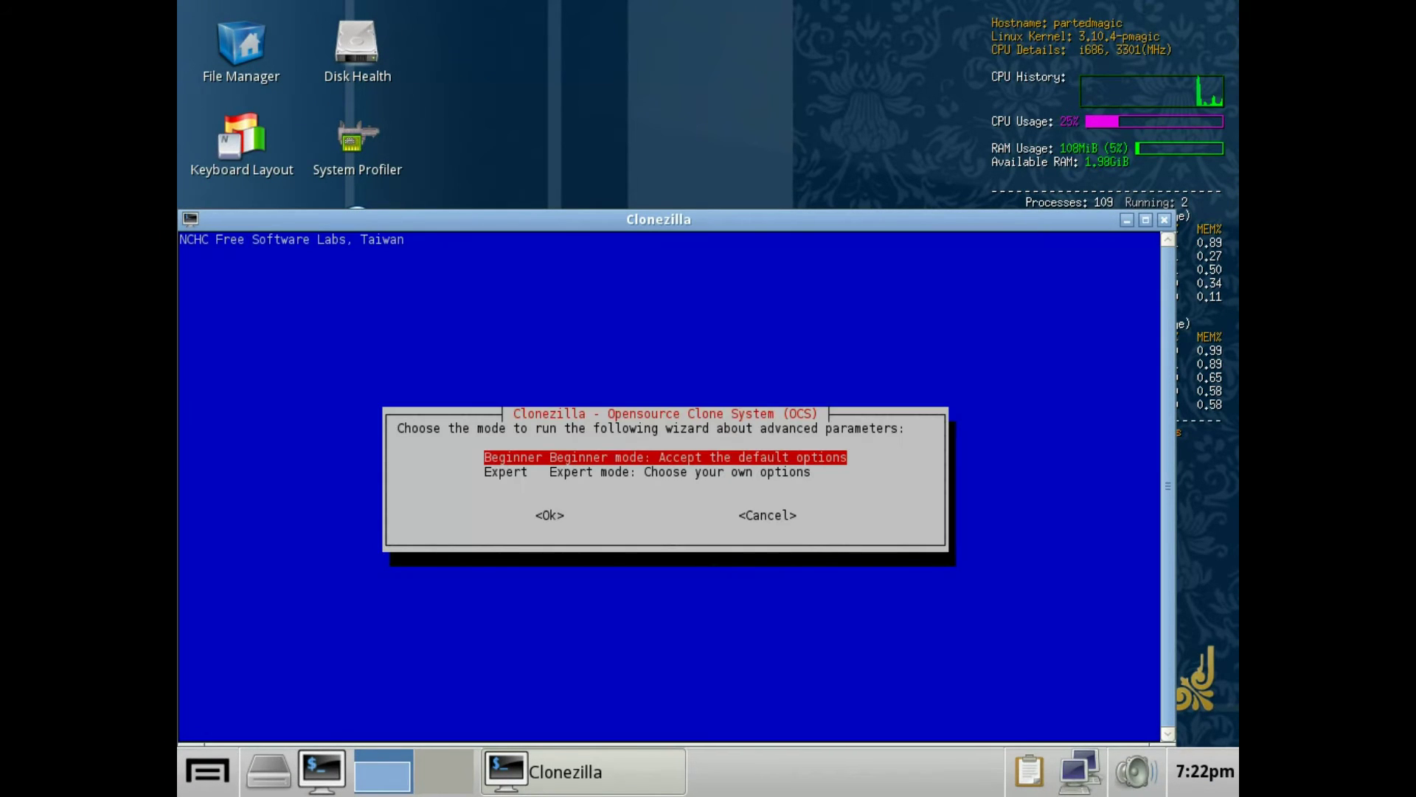
key(Return)
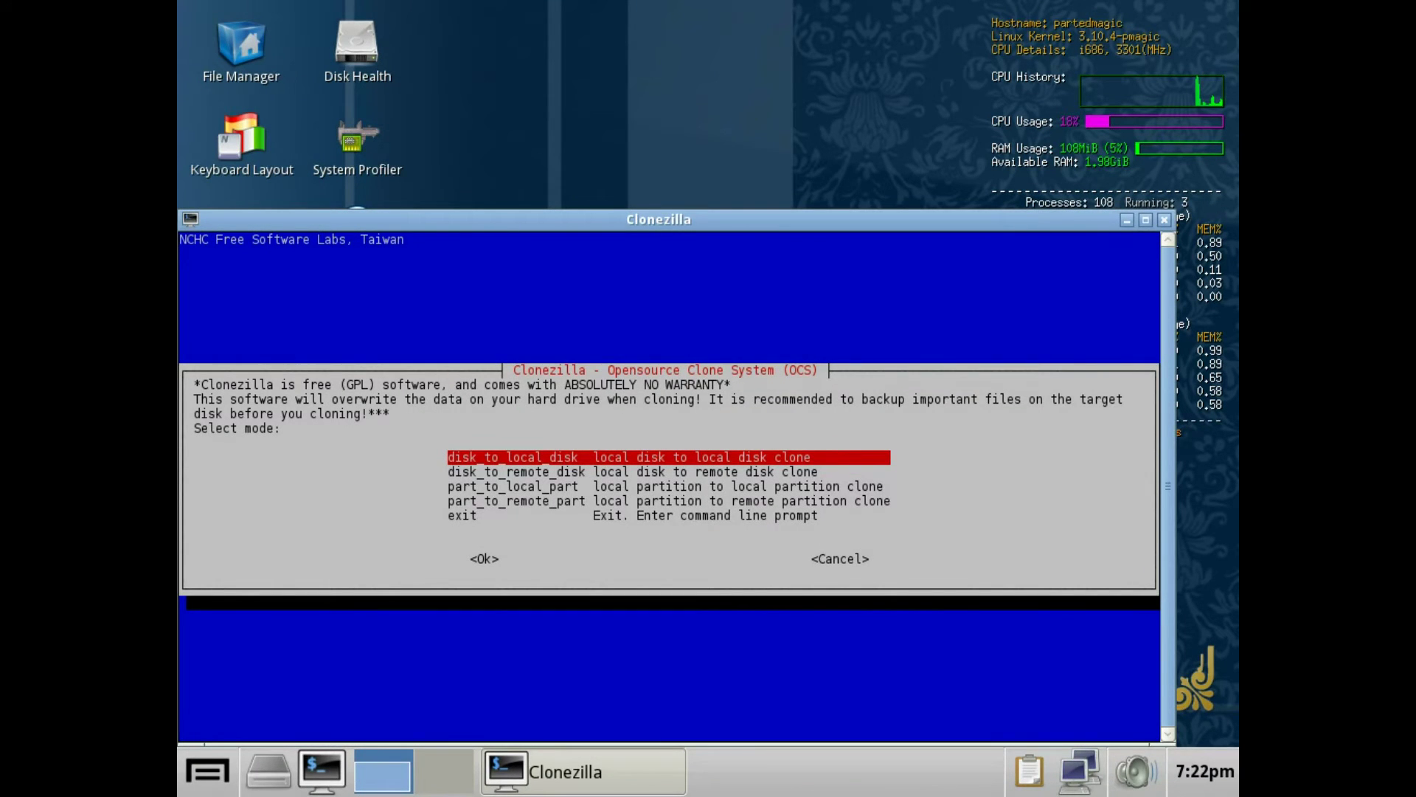
key(Return)
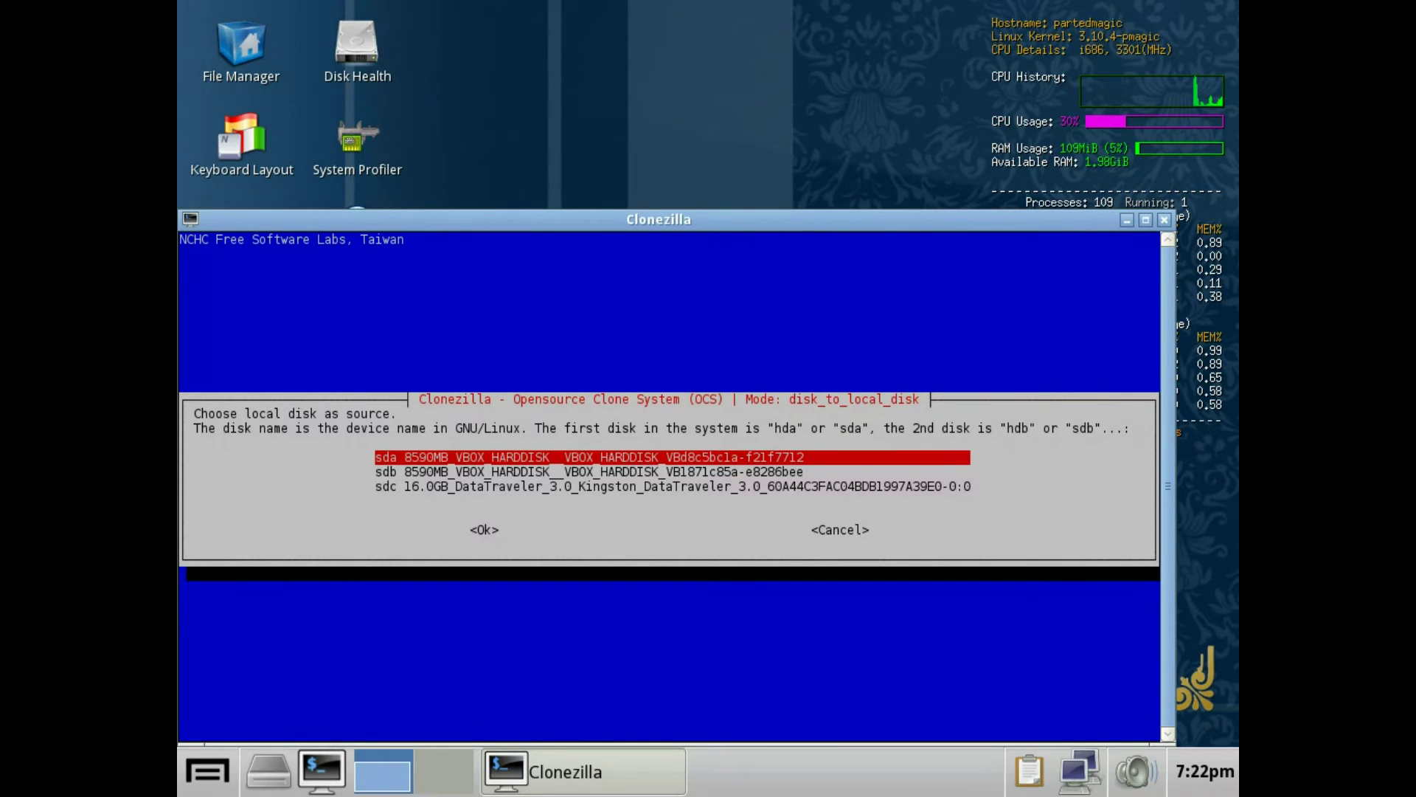
Choose sda as the source disk and the 16.0GB Kingston DataTraveler sdc as the target disk.
drag(401, 413, 341, 414)
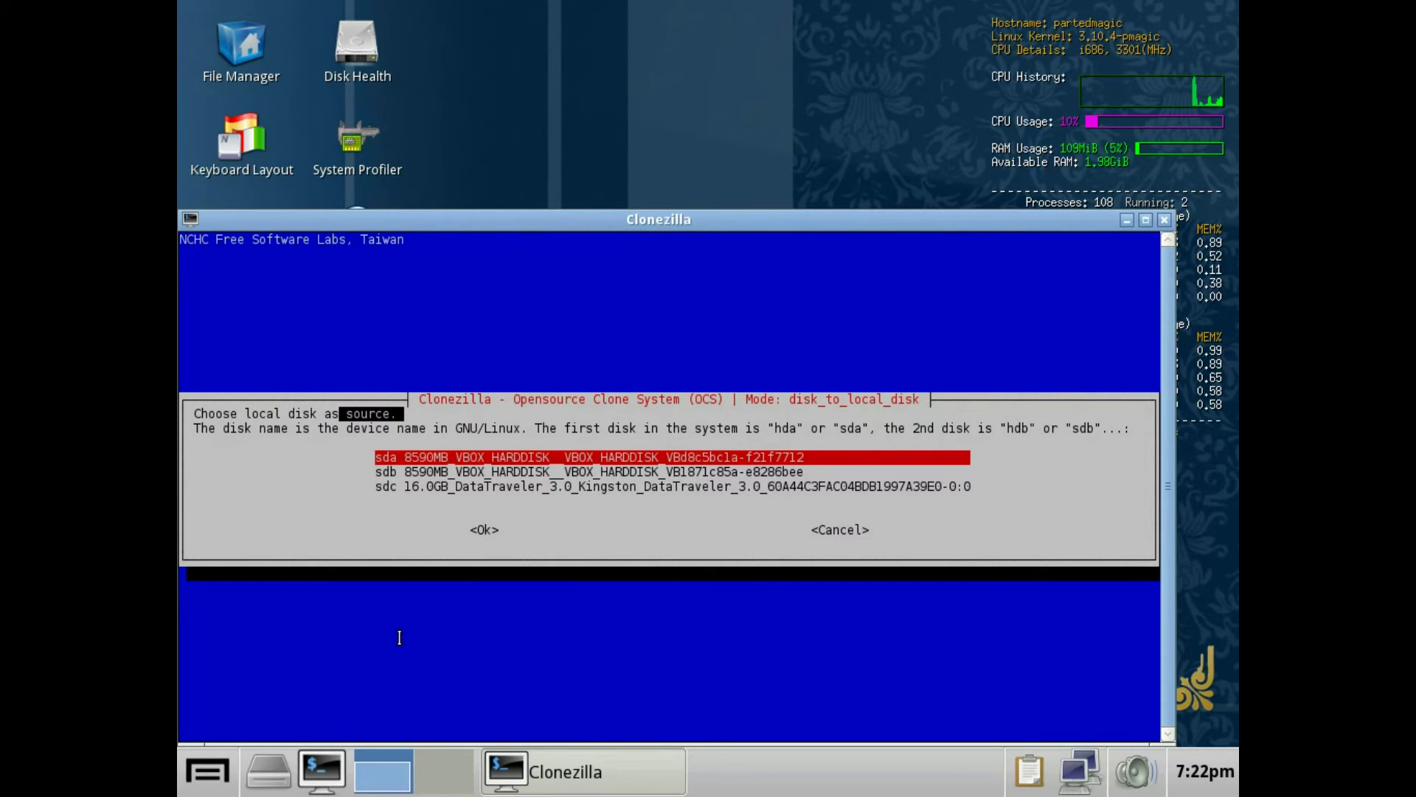
key(Return)
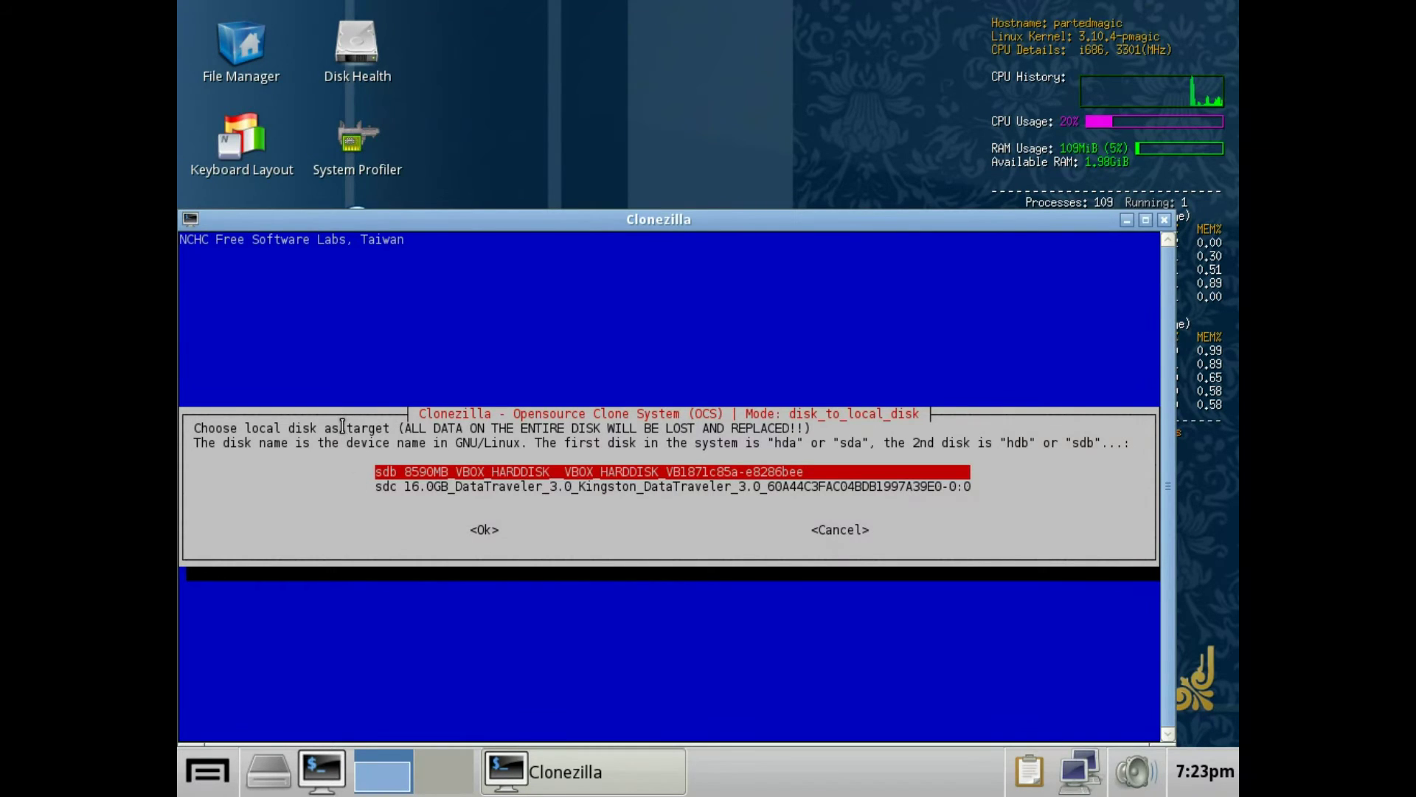
drag(339, 428, 395, 427)
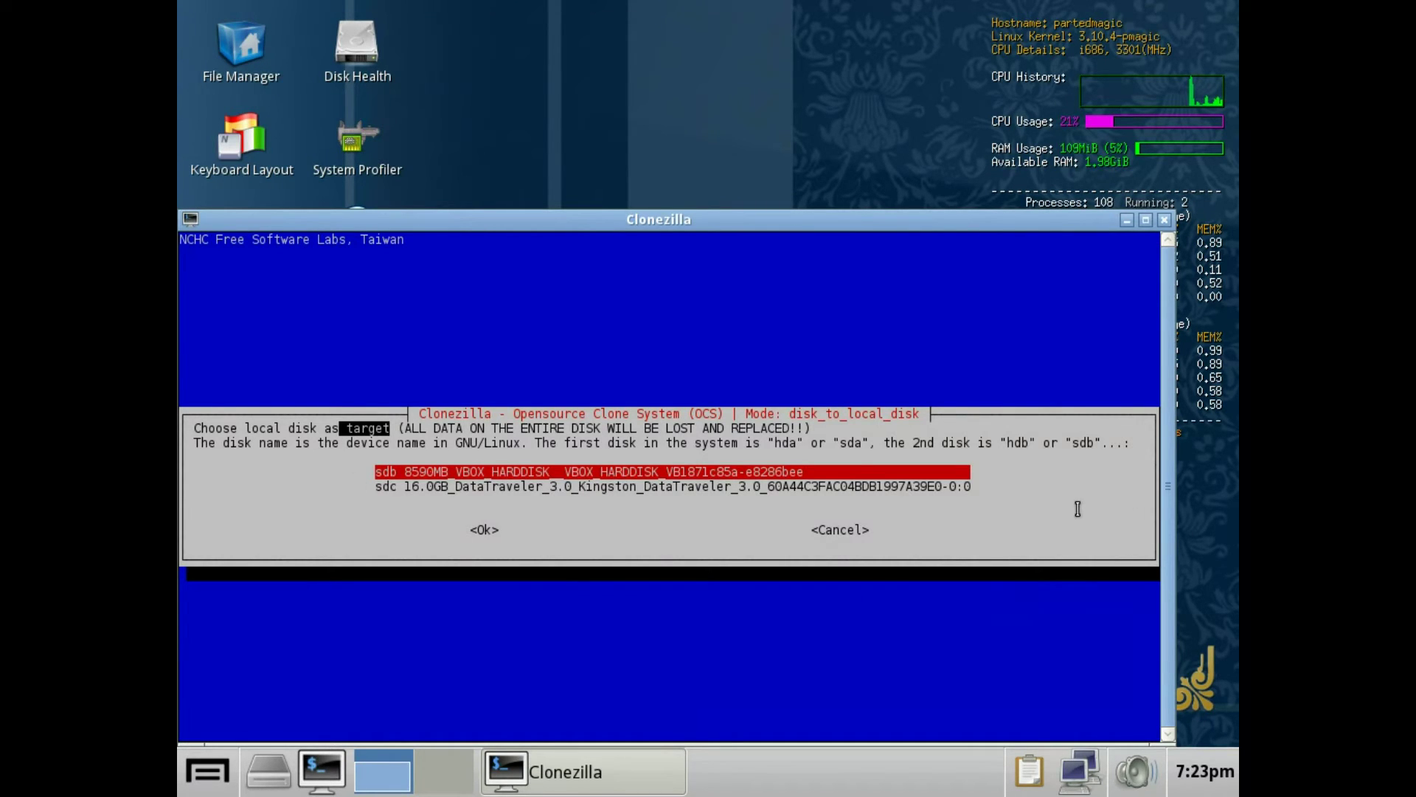
key(Down)
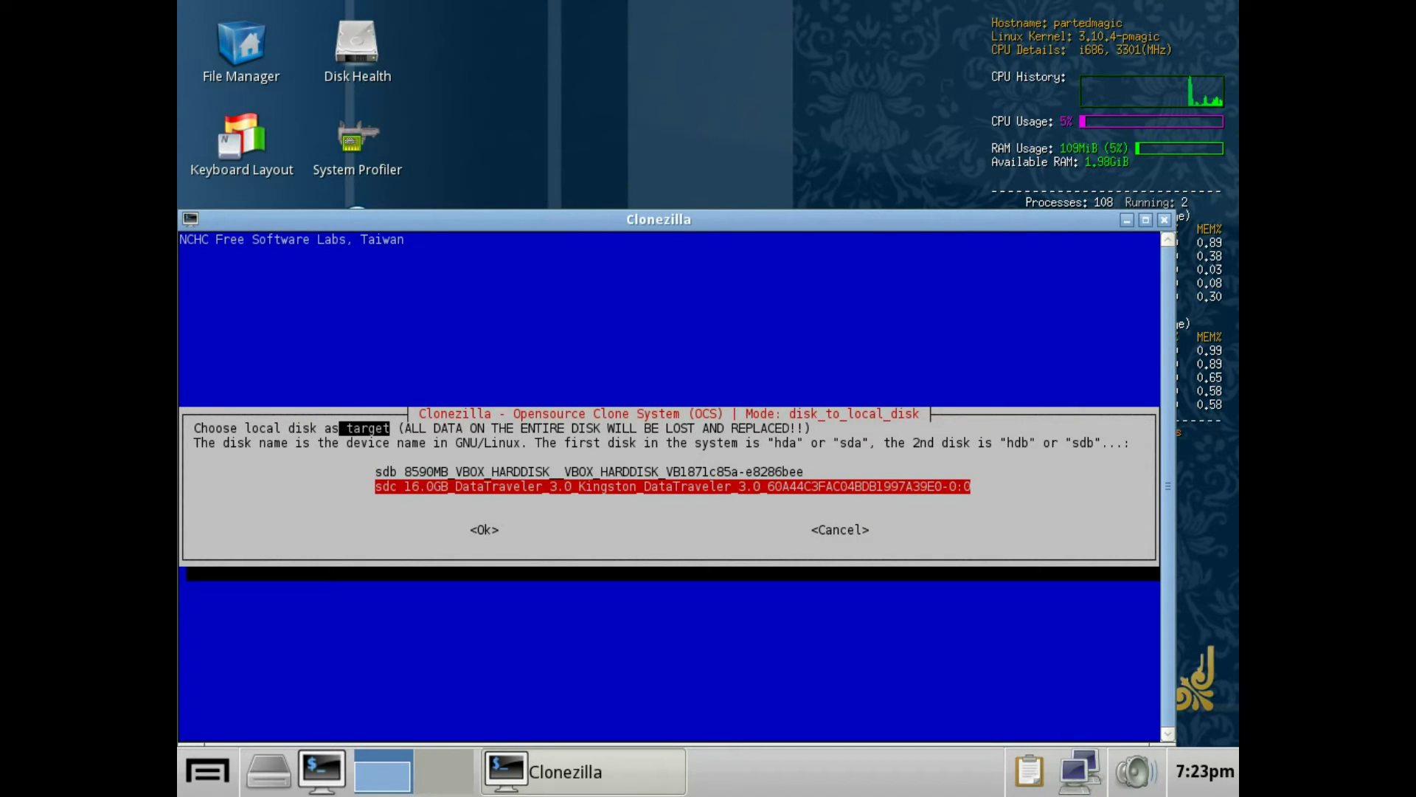
key(Up)
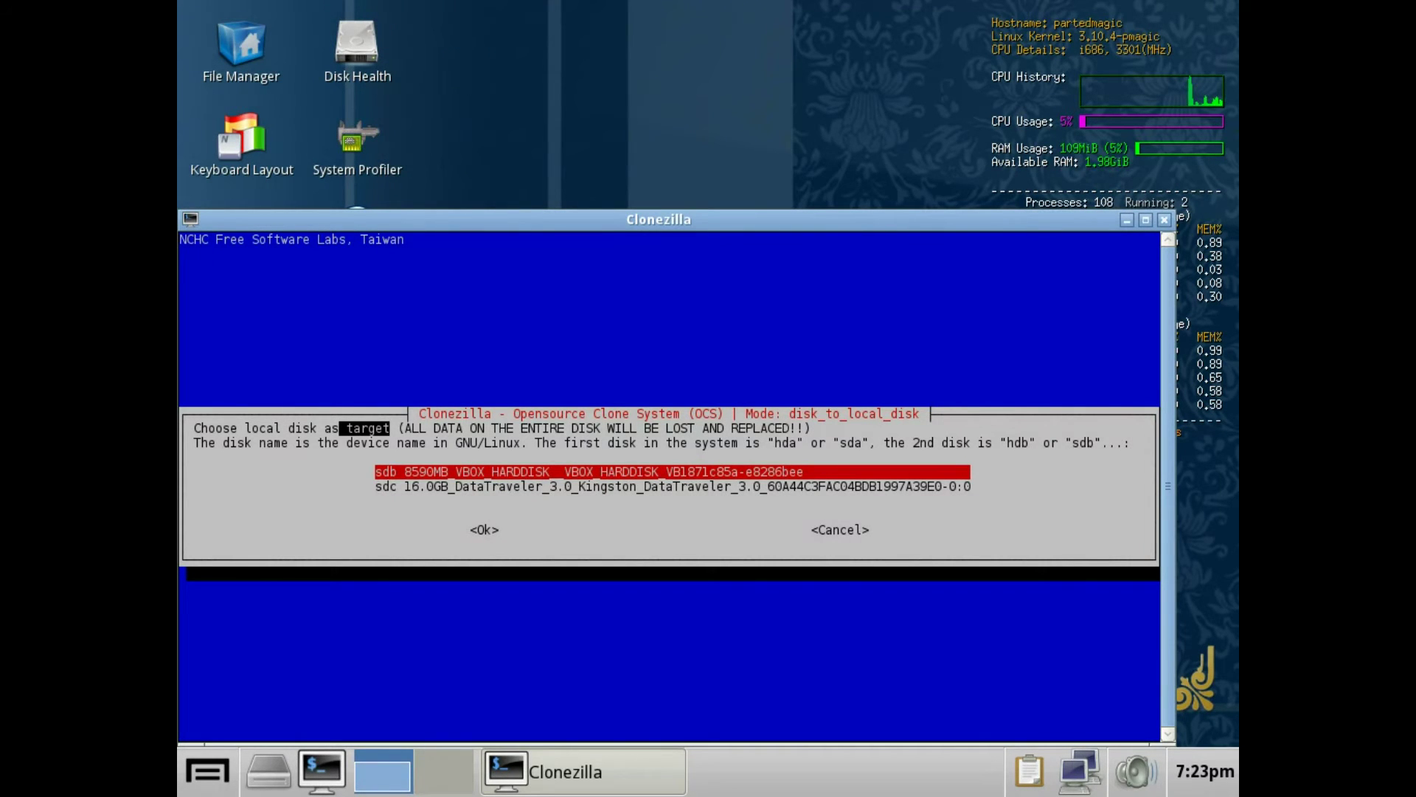
key(Down)
key(Return)
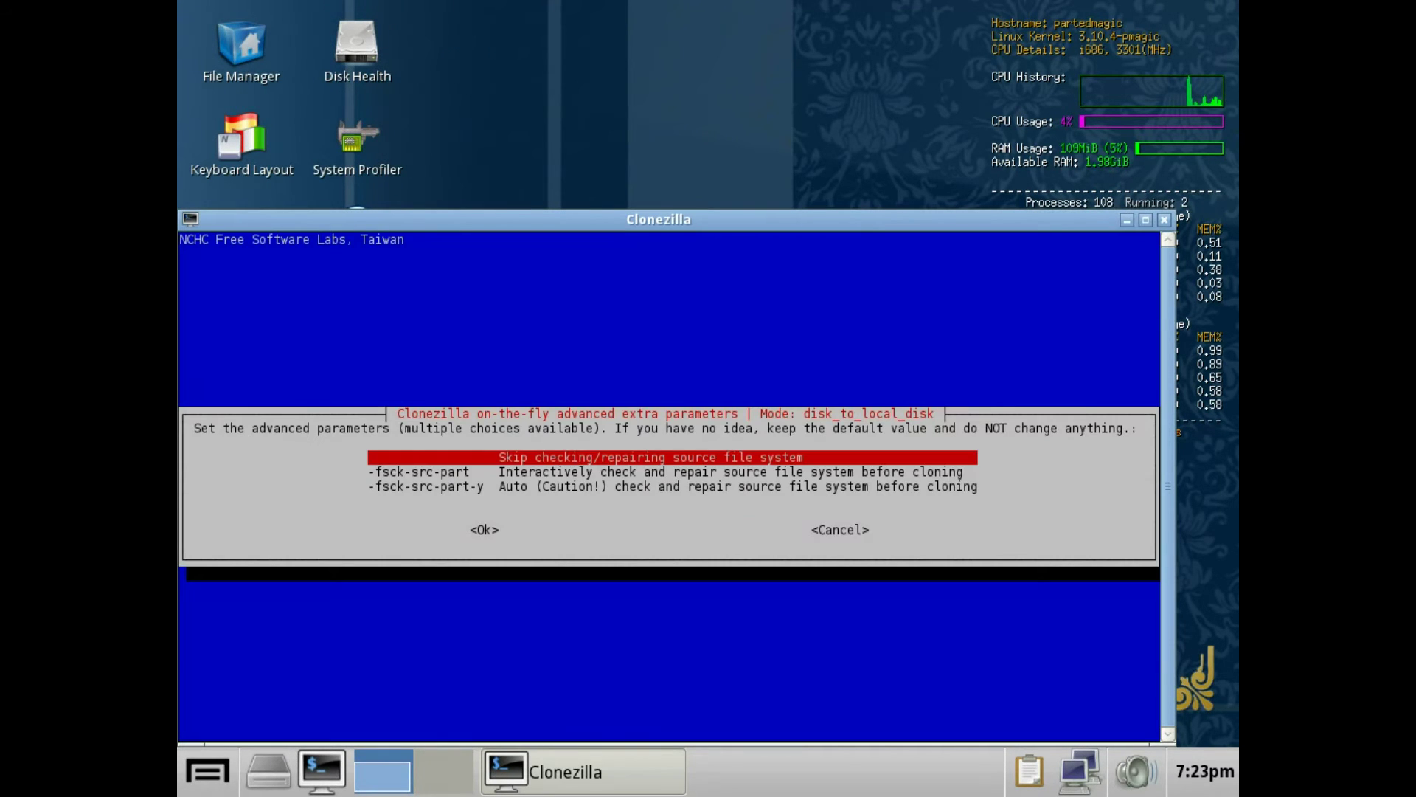
Skip checking/repairing the source file system and agree to both warnings about overwriting all data on sdc.
key(Return)
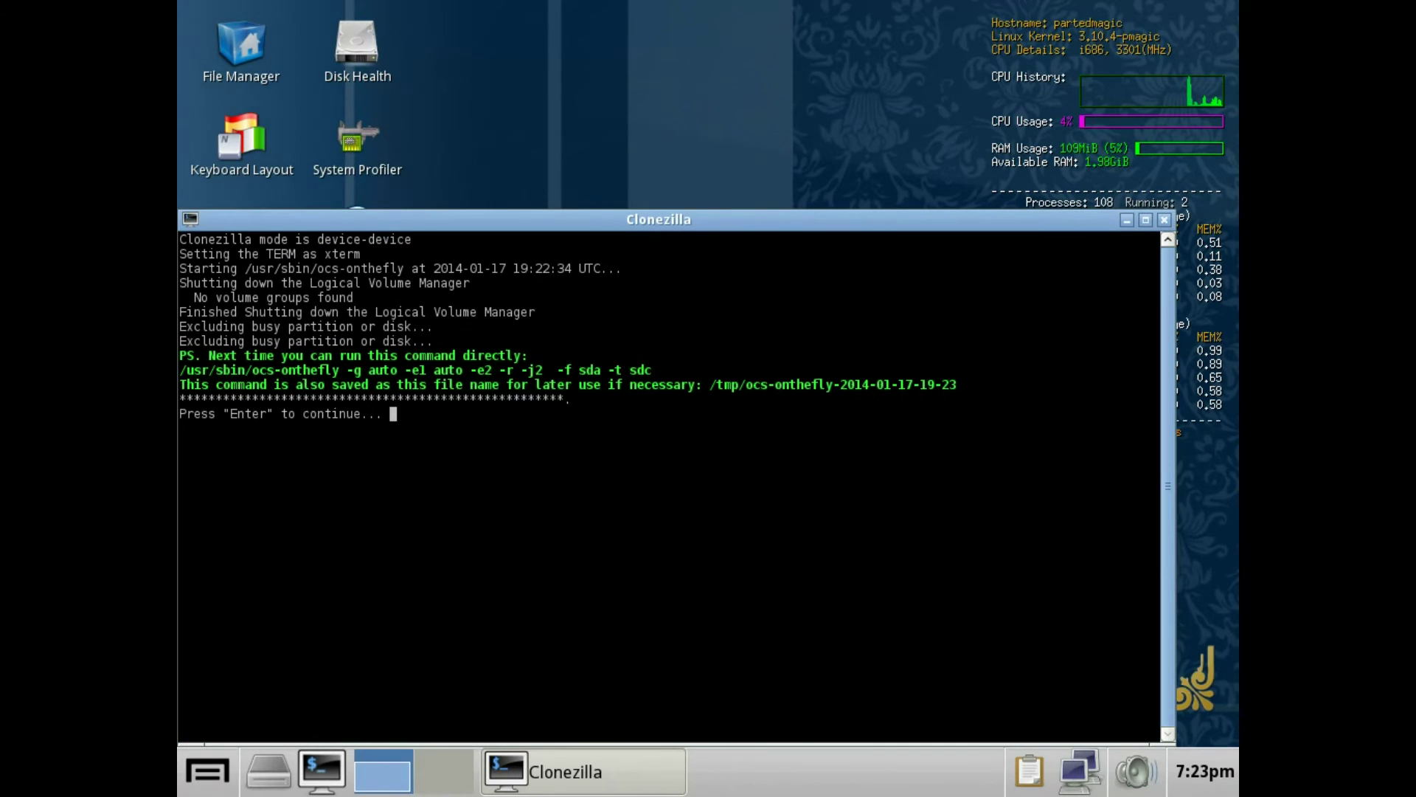
key(Return)
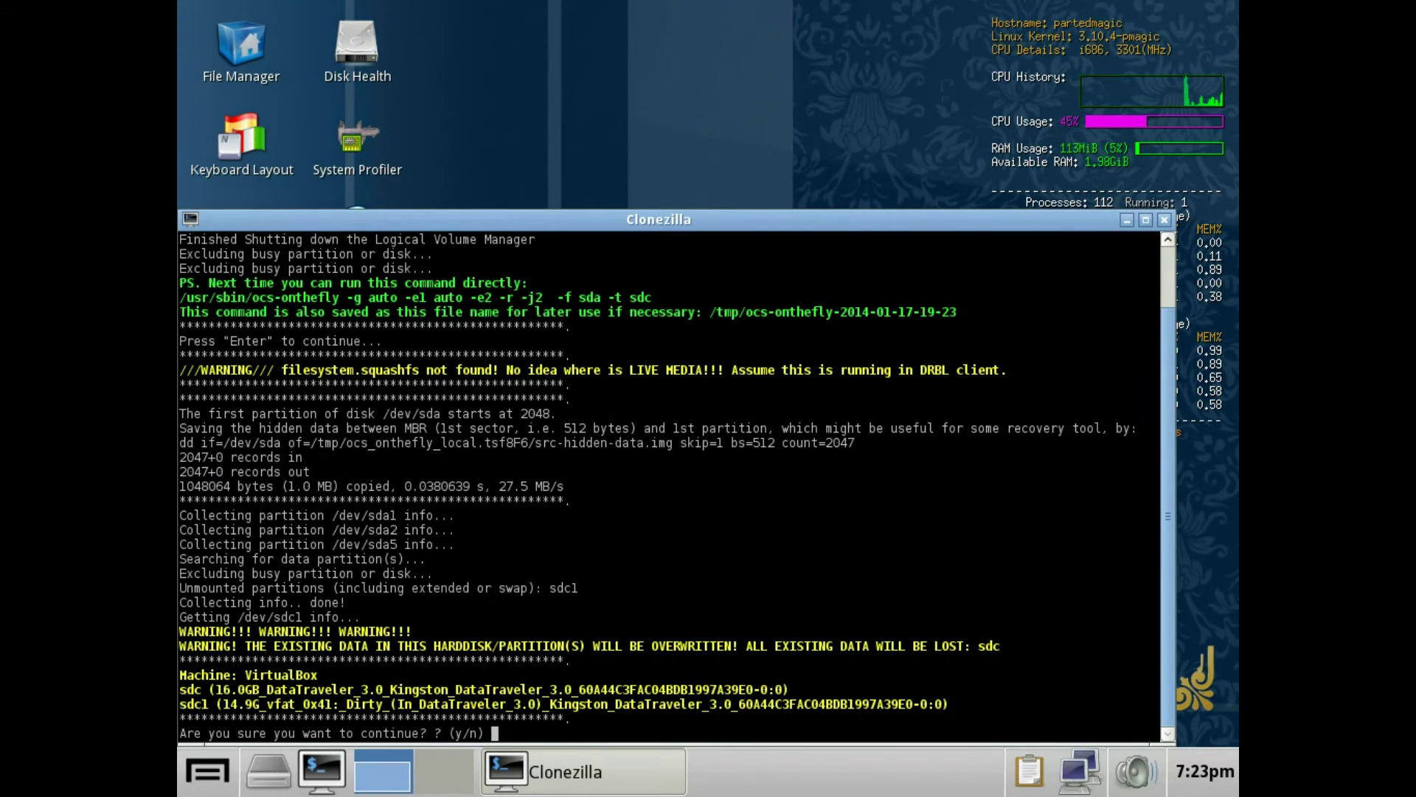
text(Y)
key(Return)
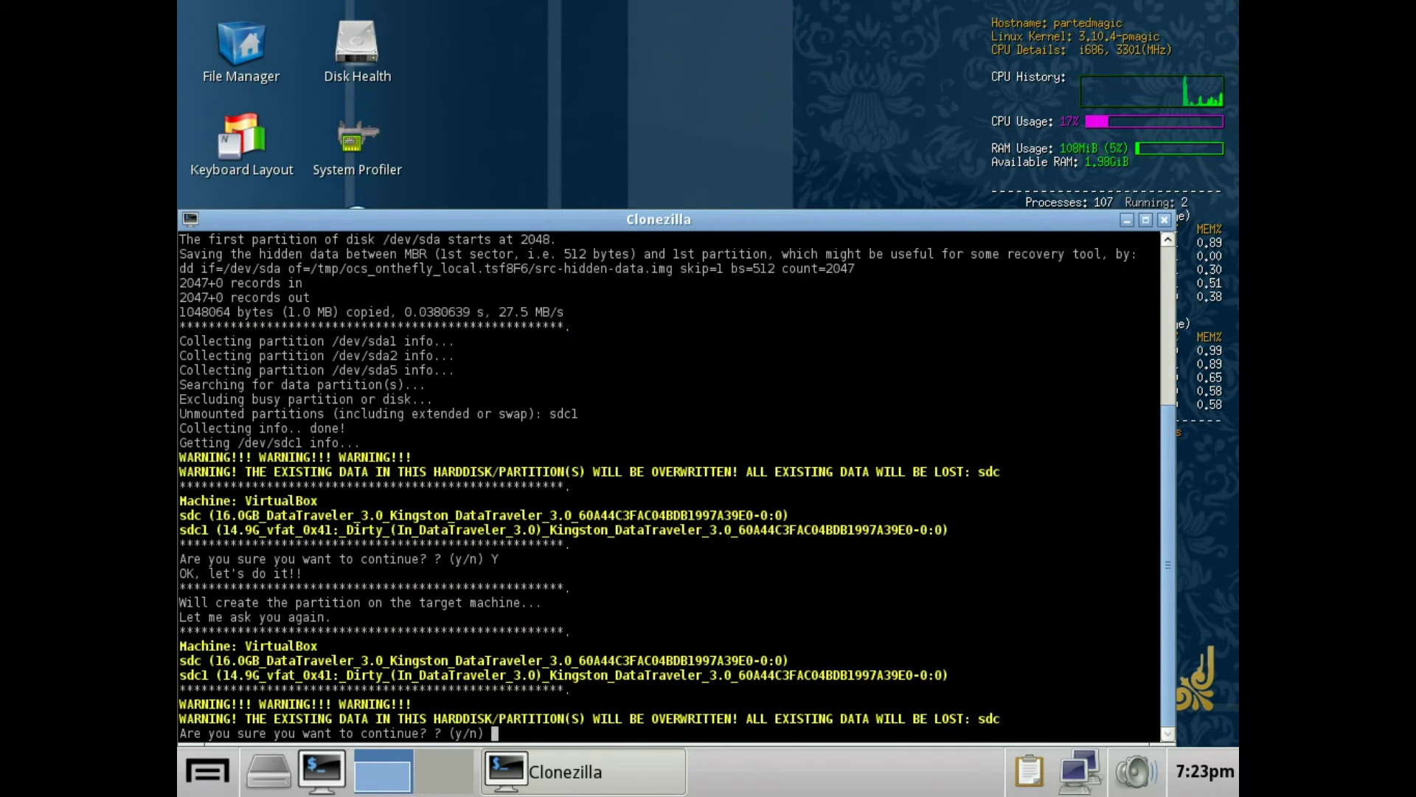
text(Y)
key(Return)
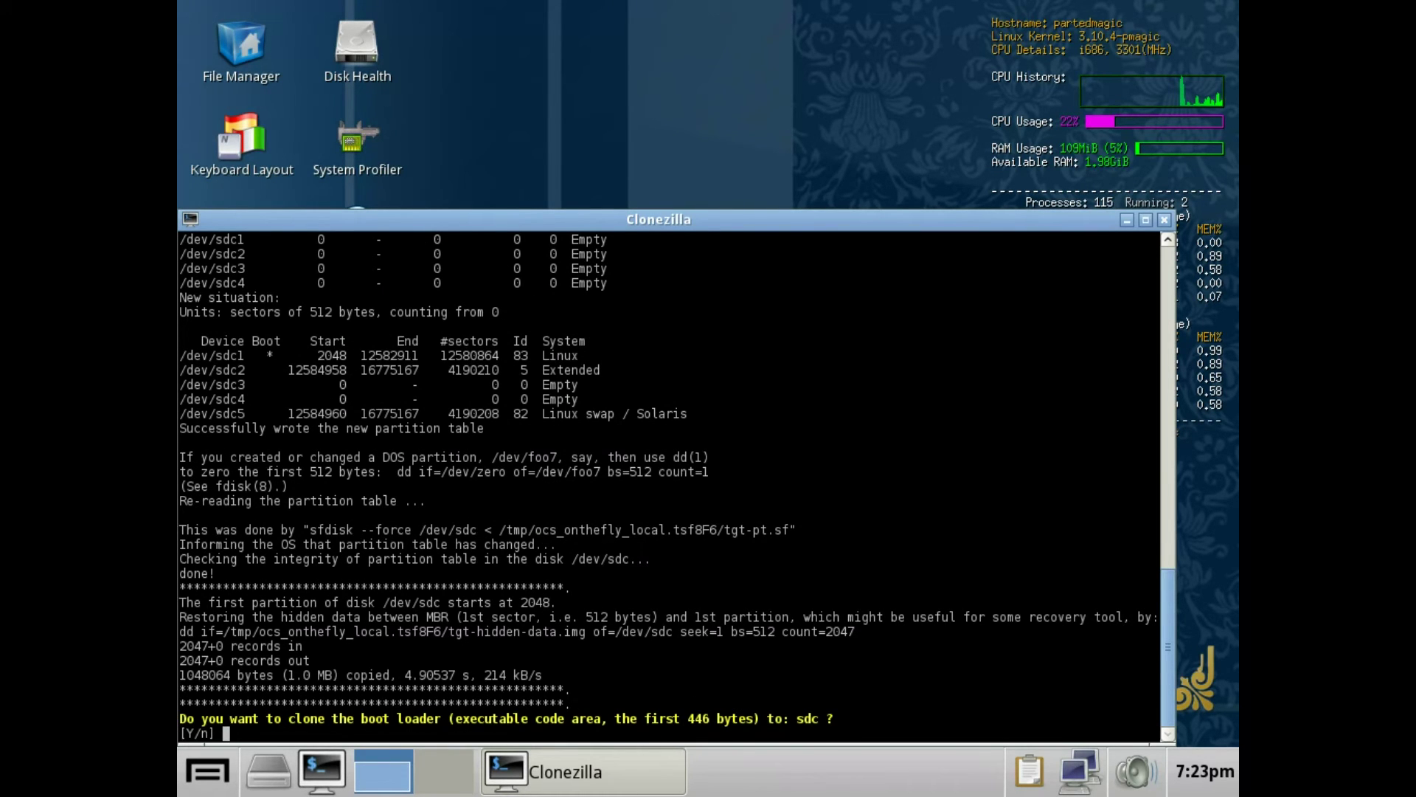
Clone the boot loader to sdc, run the data cloning, and leave Clonezilla once it ends.
text(Y)
key(Return)
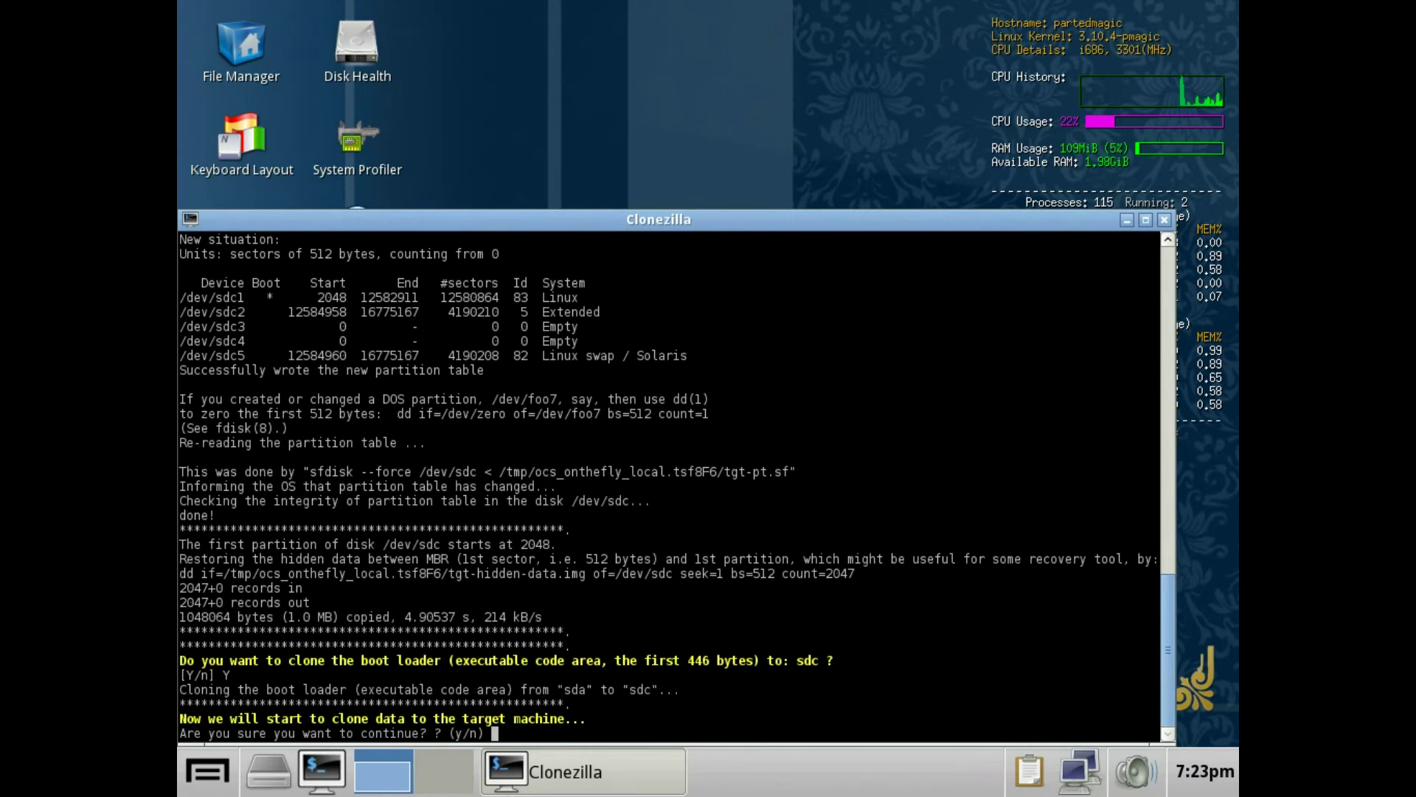
text(Y)
key(Return)
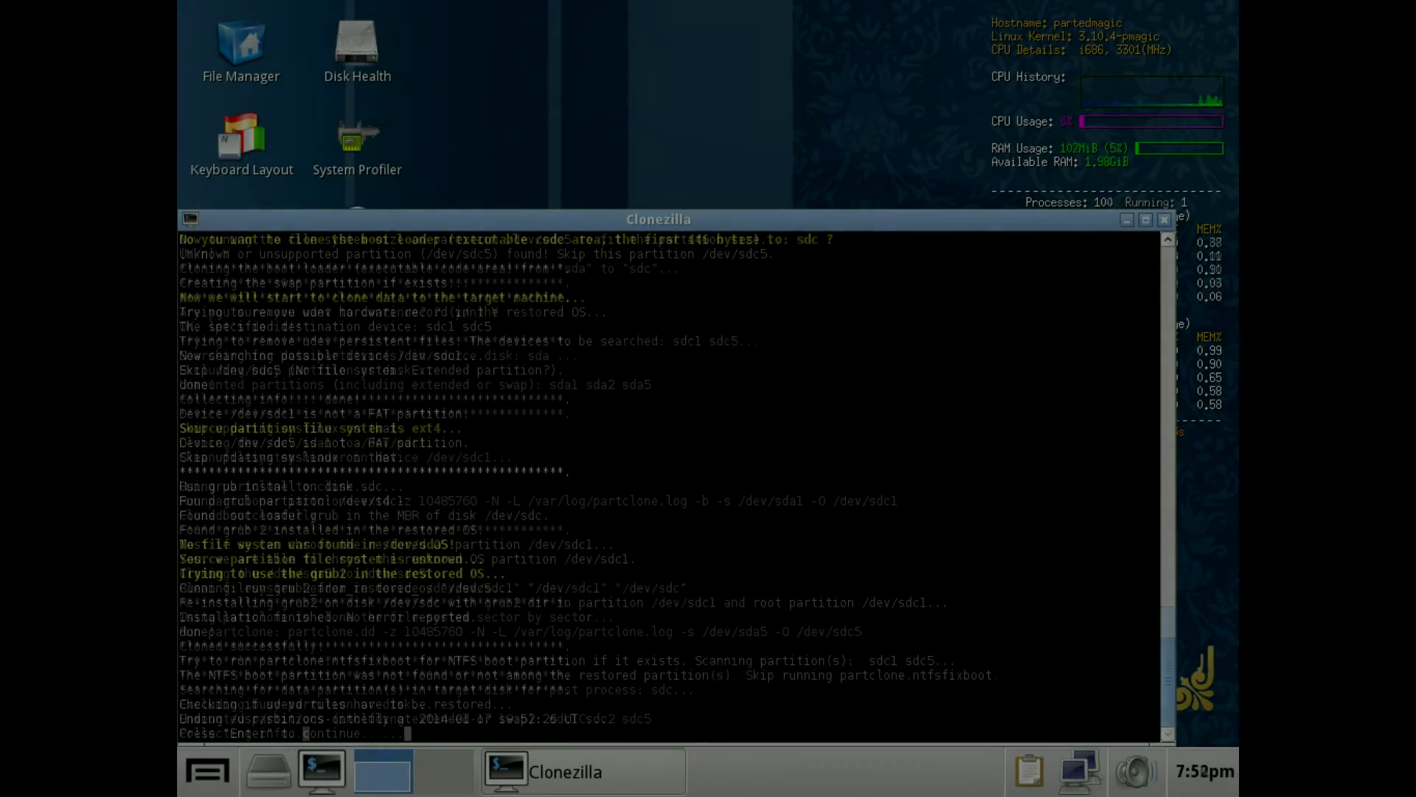
key(Return)
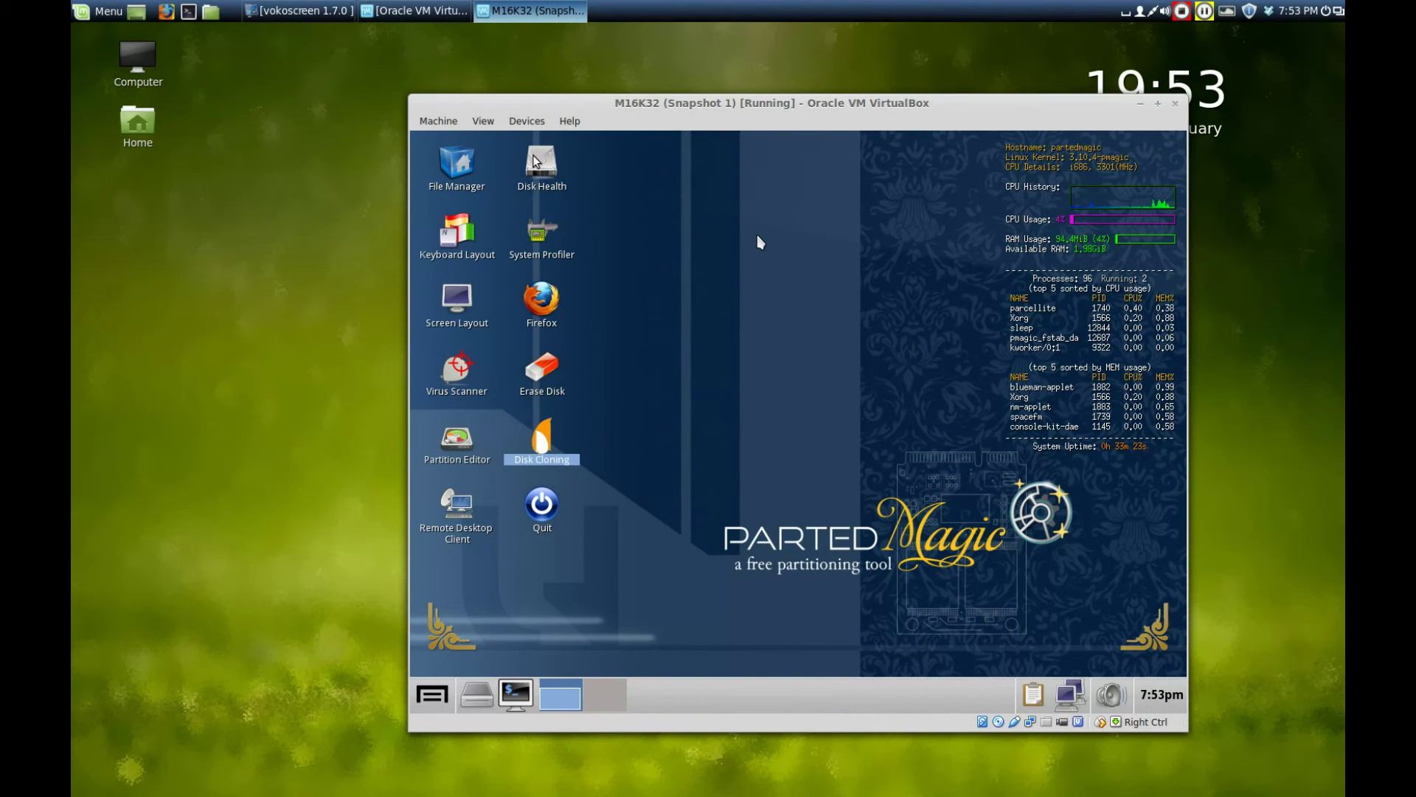
Detach the Kingston DataTraveler 3.0 USB device from the virtual machine.
click(527, 124)
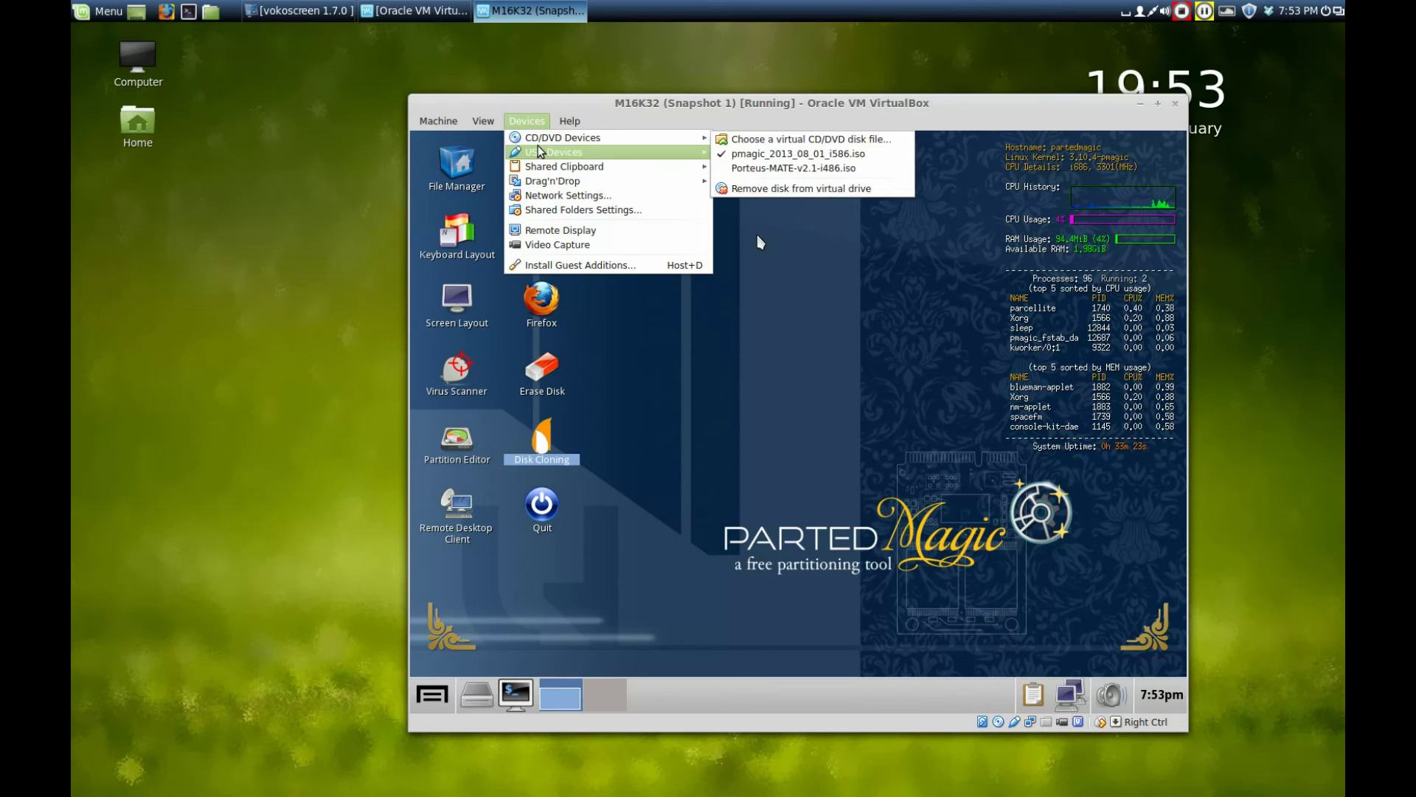
mouse_move(545, 154)
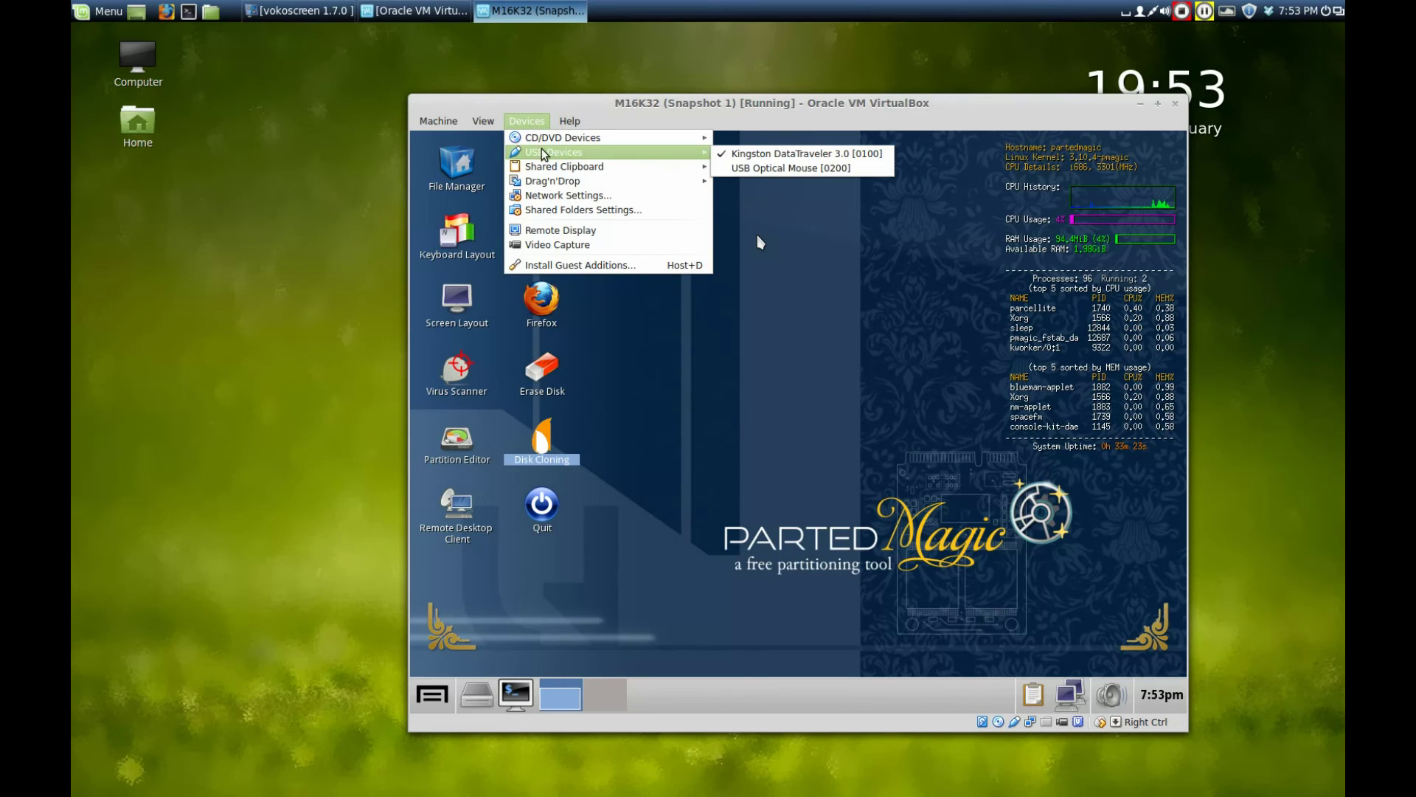
click(736, 157)
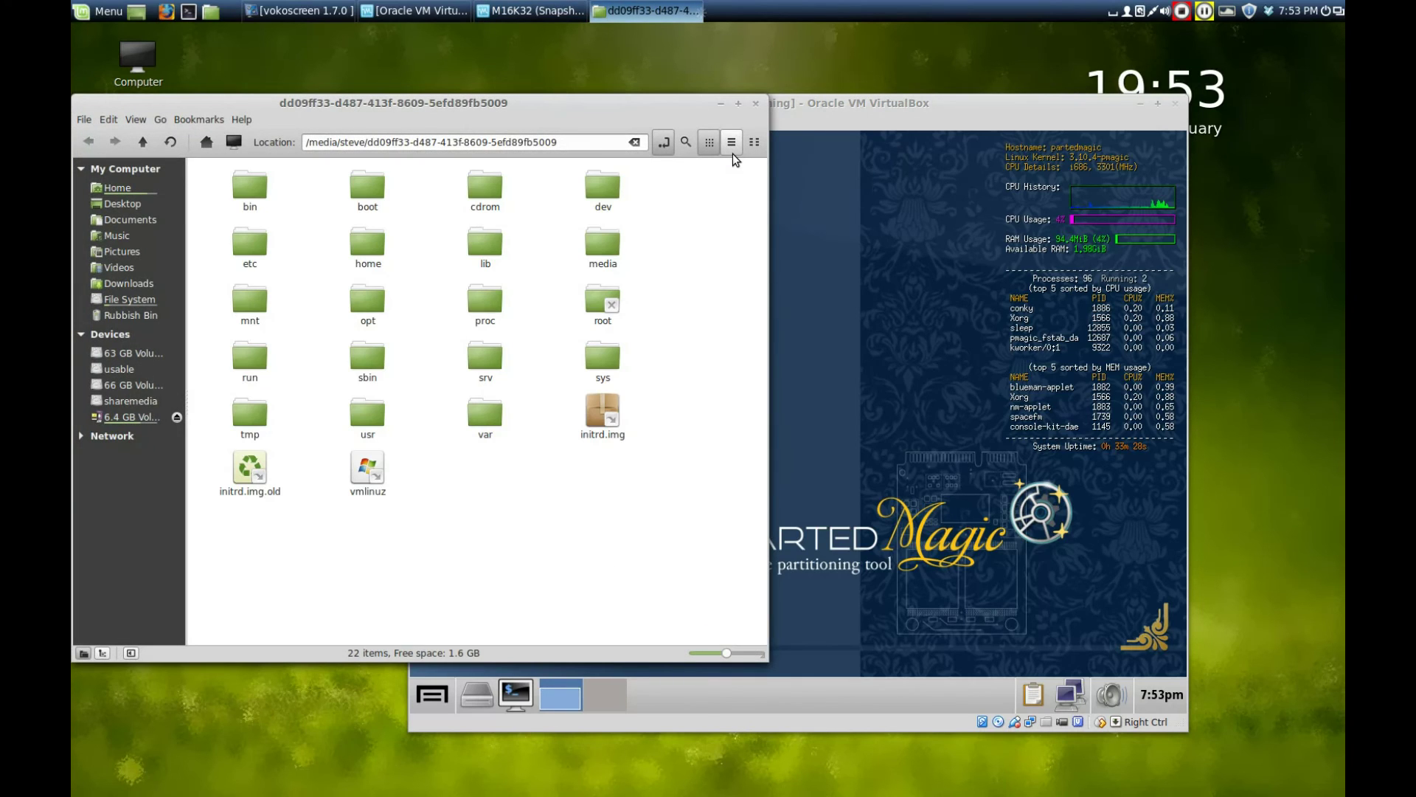
Examine the cloned volume's root folders and the user's folder inside home on the host, then close the file manager.
drag(509, 115, 712, 132)
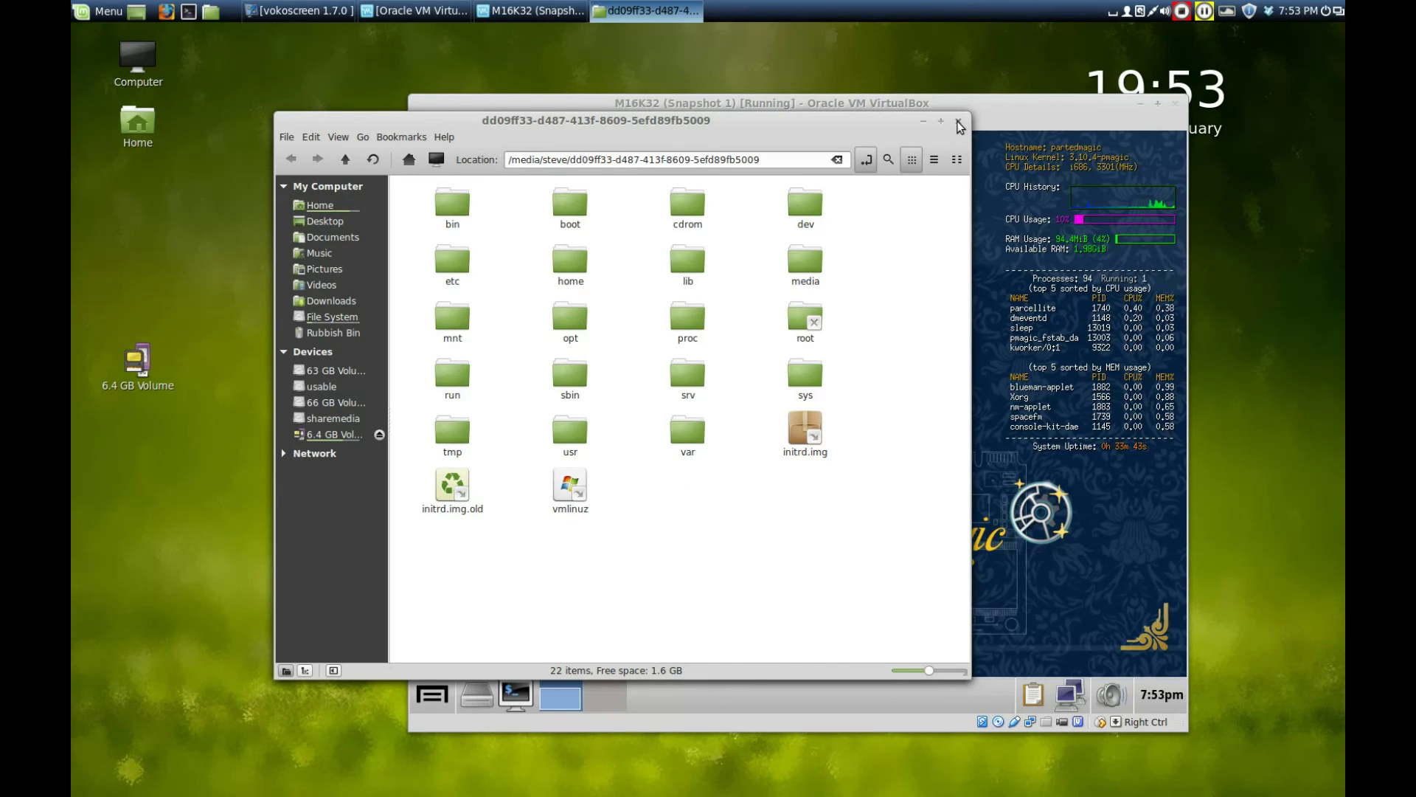
double_click(582, 277)
double_click(437, 230)
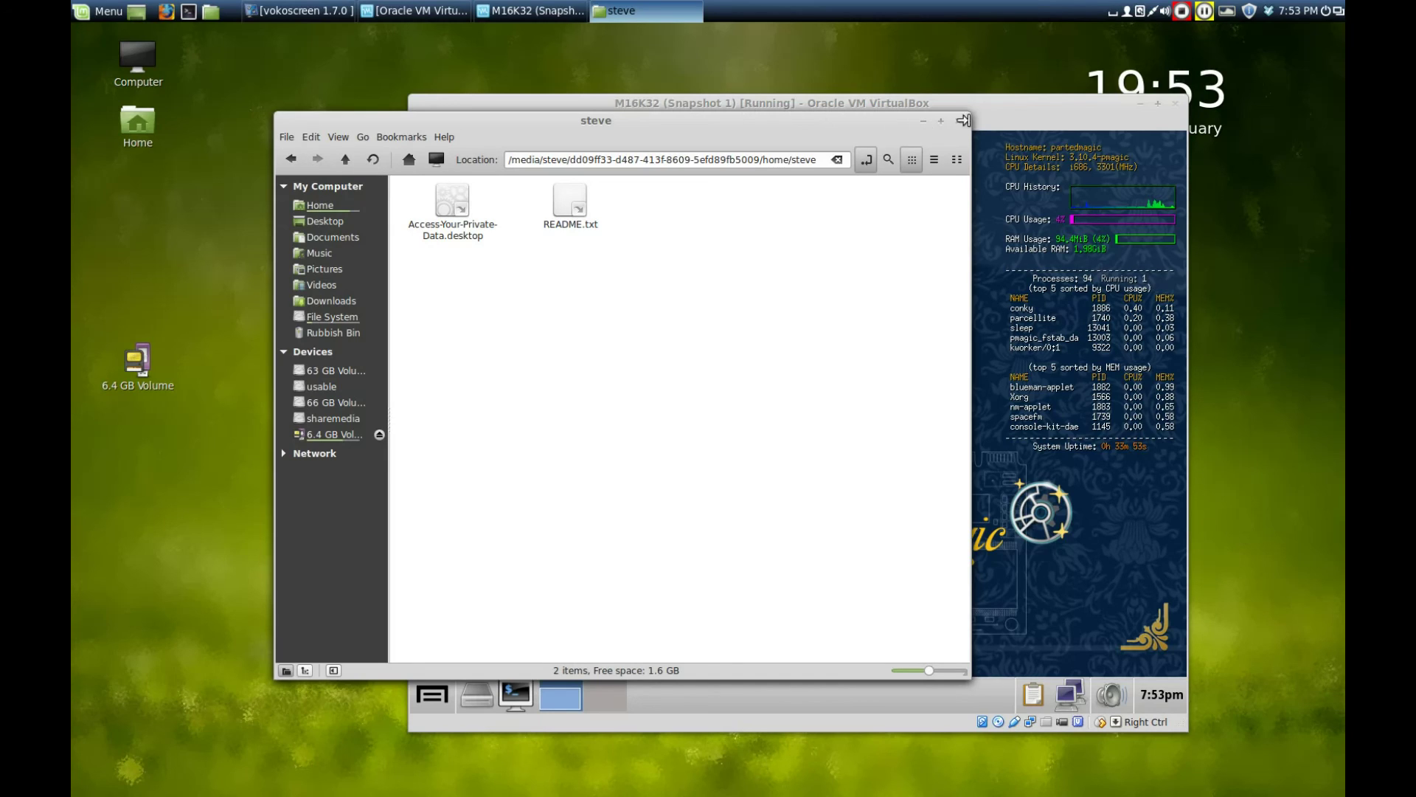
click(958, 120)
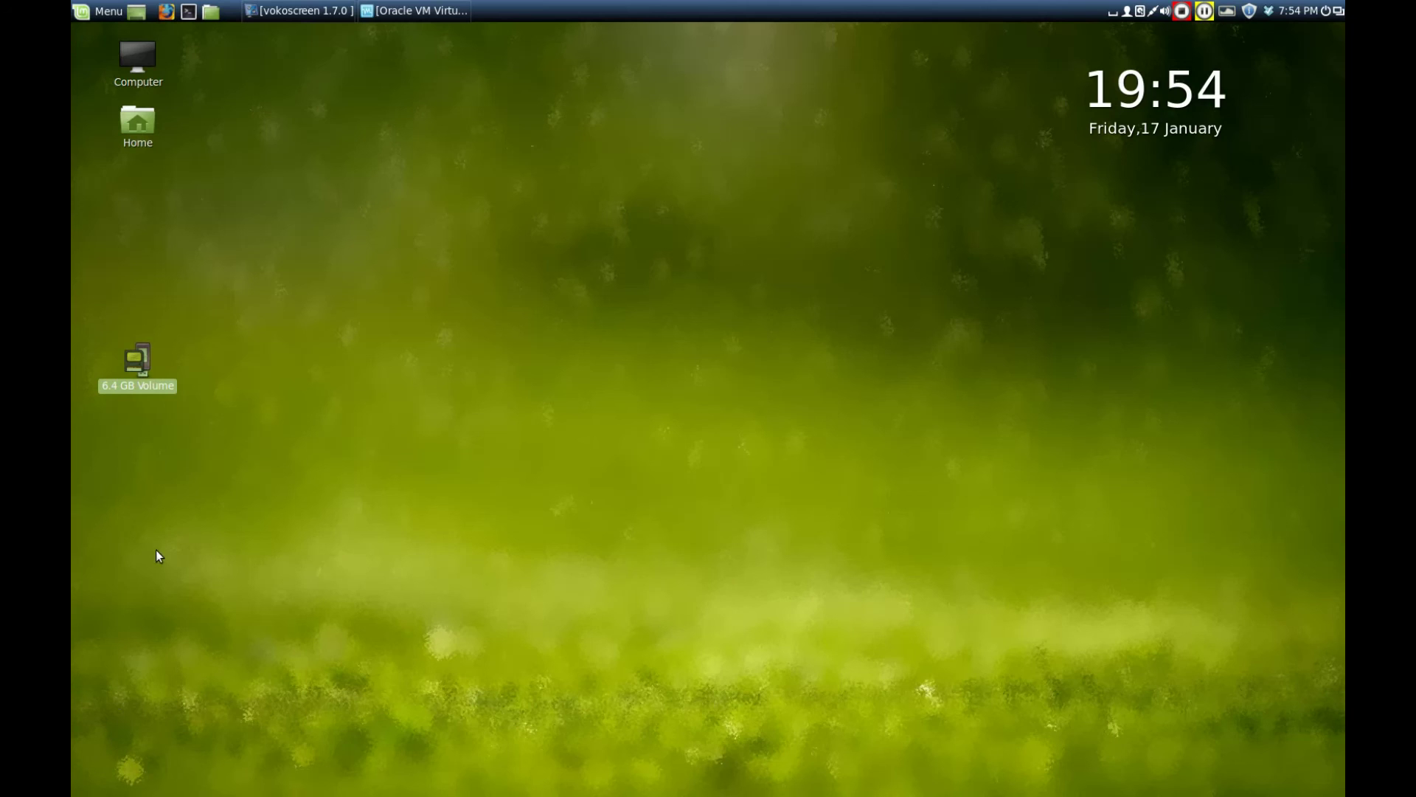
click(179, 472)
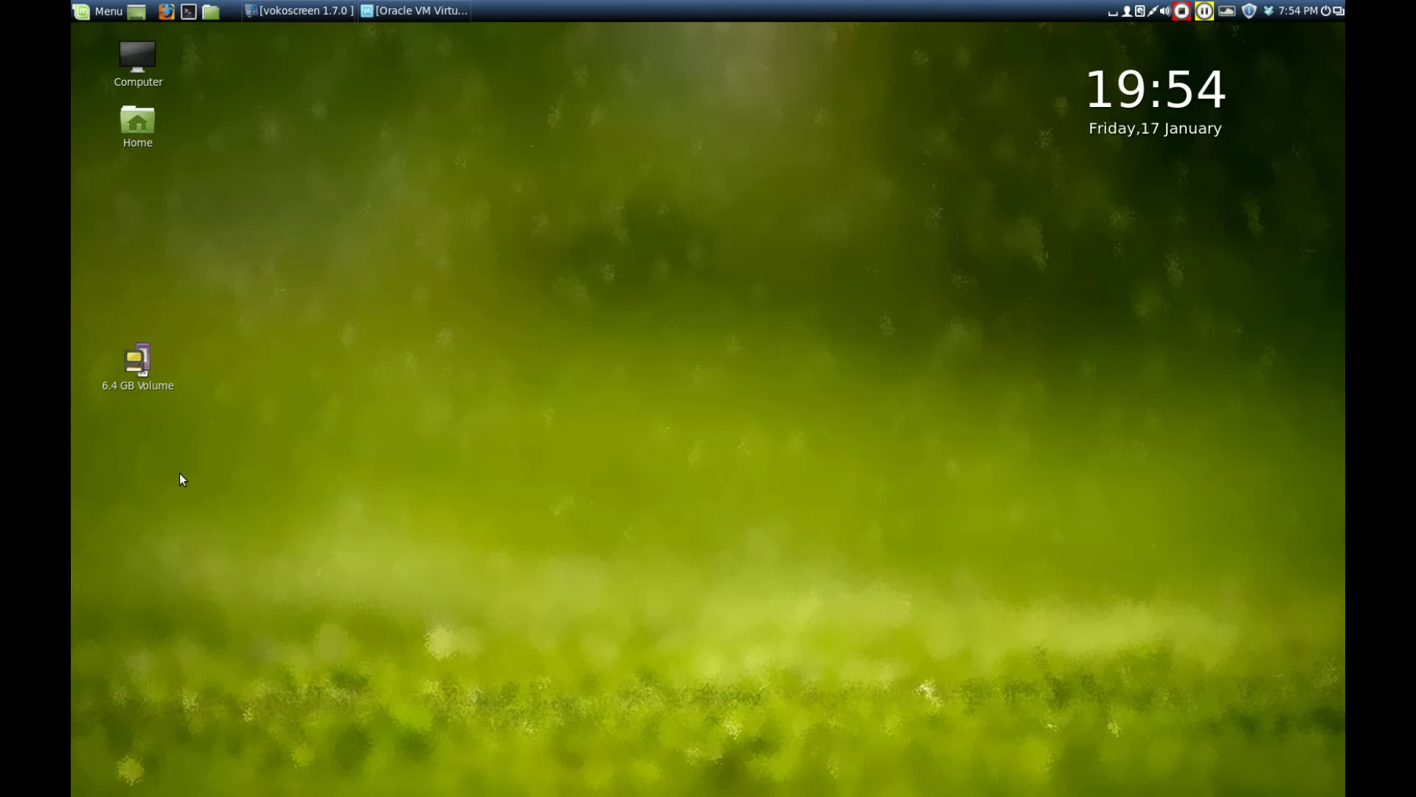
click(134, 360)
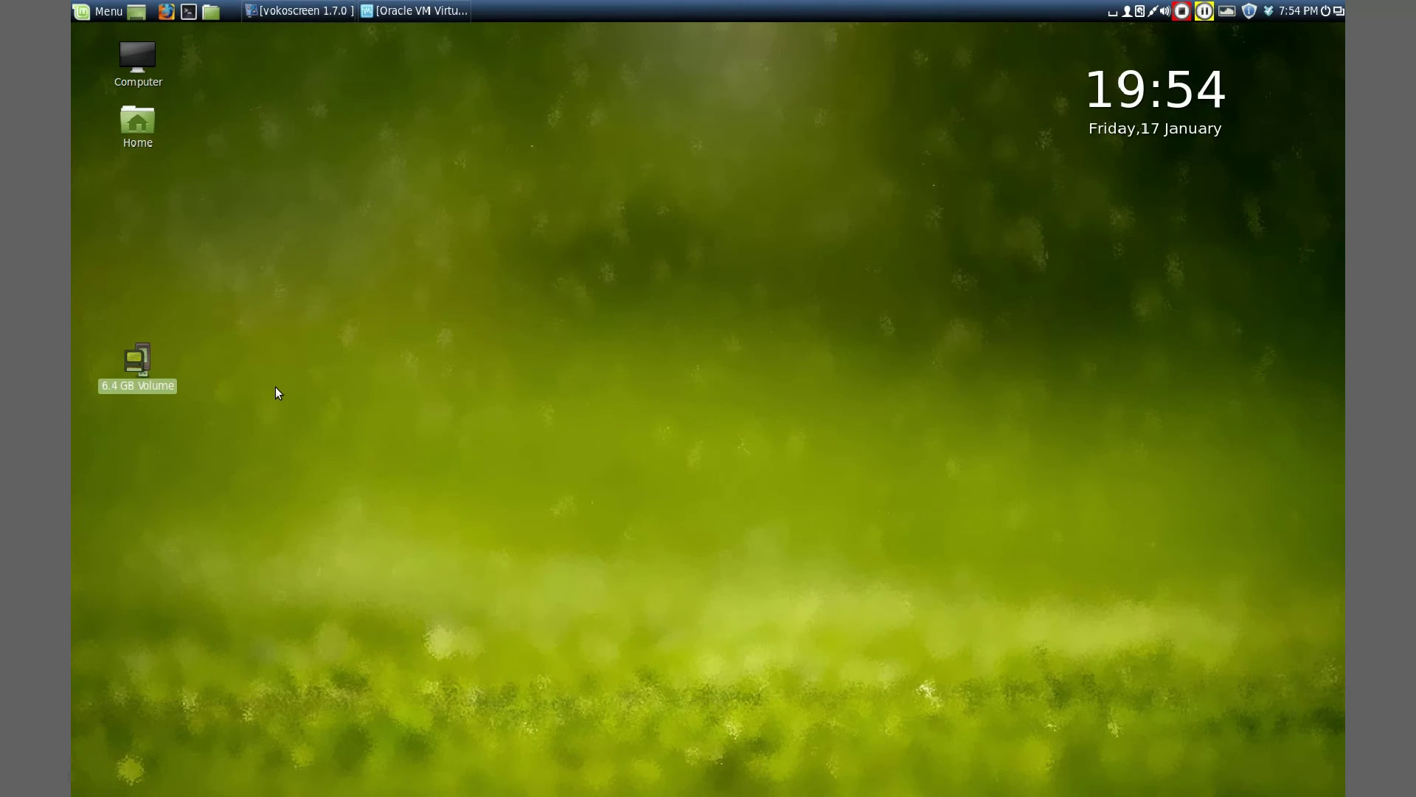